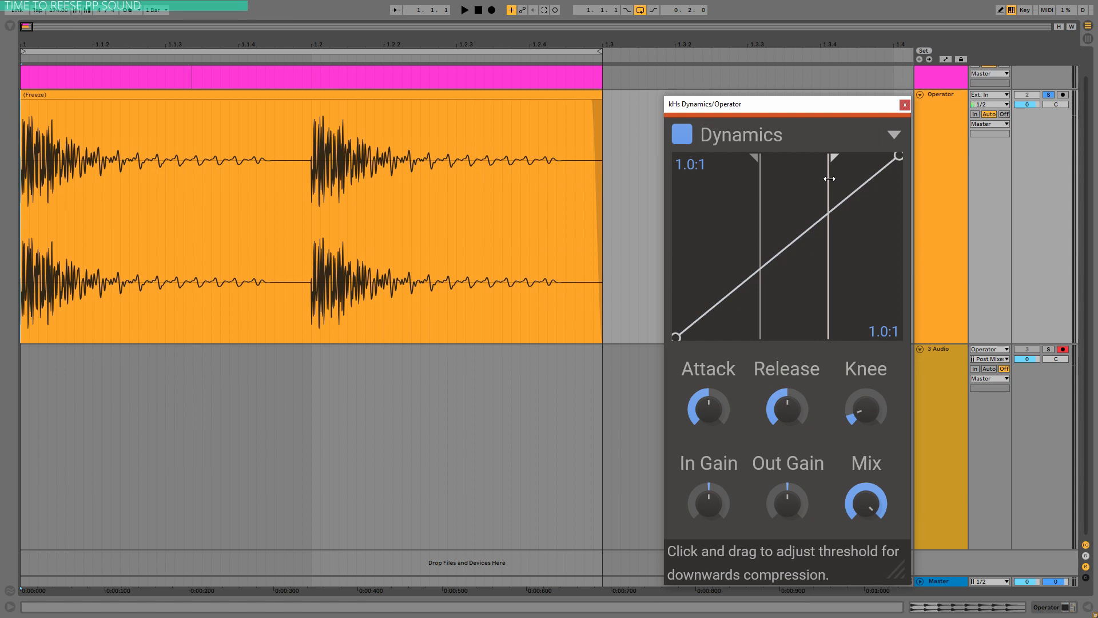
# - Set both the downward and the upward compression ratios in Dynamics to 30:1, with the downward threshold slightly lowered
pyautogui.moveTo(887, 183); pyautogui.dragTo(887, 226)
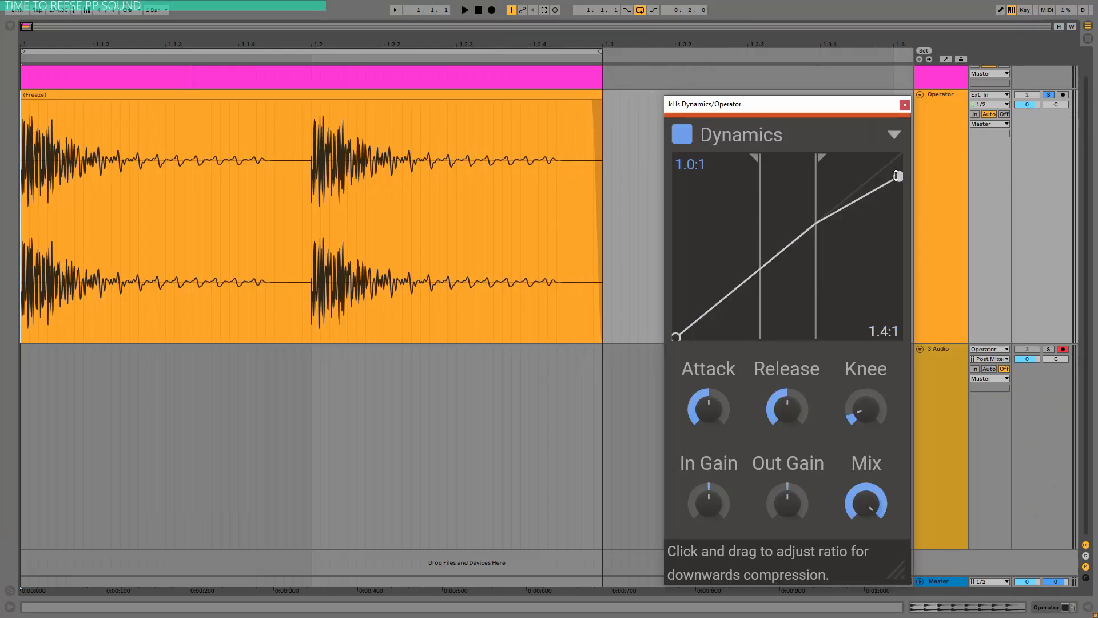
pyautogui.moveTo(898, 179); pyautogui.dragTo(899, 321)
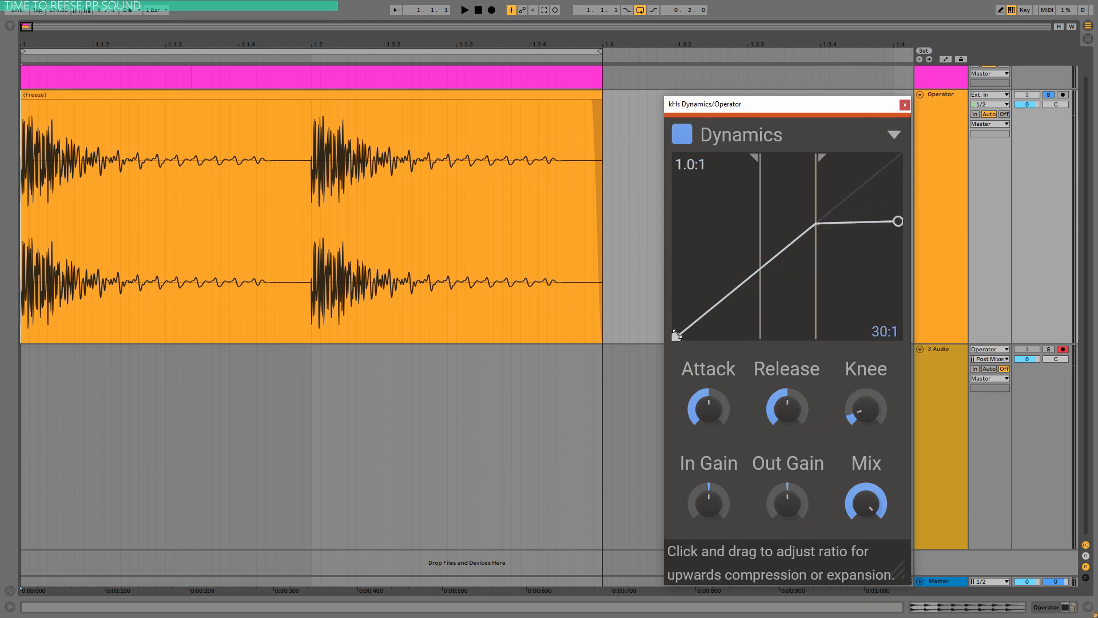
pyautogui.moveTo(675, 334); pyautogui.dragTo(677, 271)
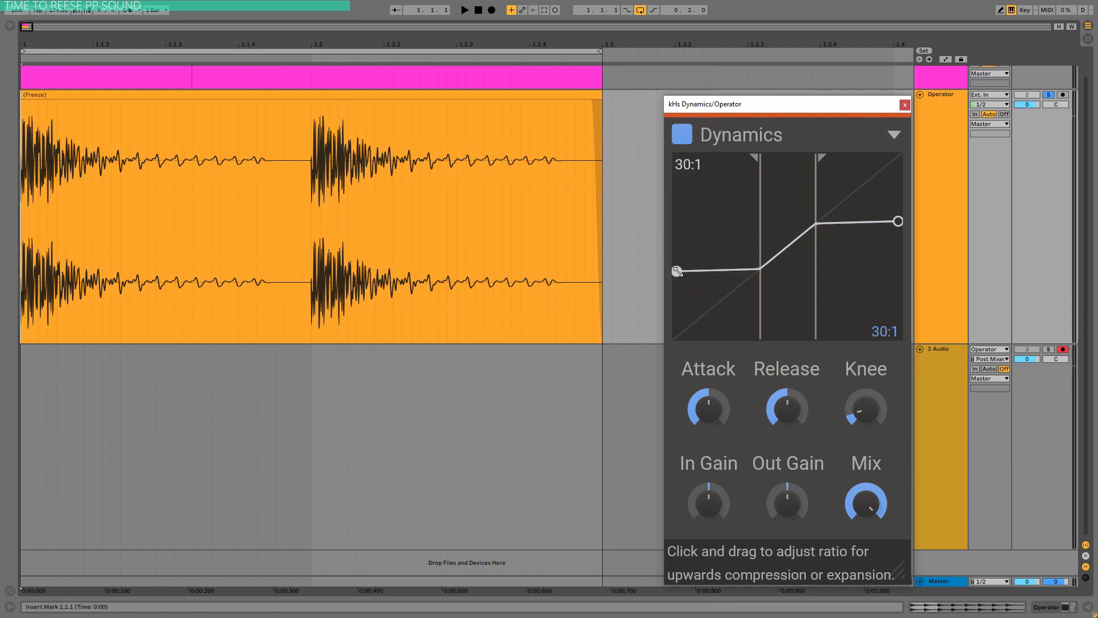
# - Set the Dynamics Attack and Release times to their minimum
pyautogui.moveTo(700, 412); pyautogui.dragTo(701, 417)
pyautogui.moveTo(790, 407)
pyautogui.mouseDown()
pyautogui.moveTo(791, 418)
pyautogui.moveTo(773, 403)
pyautogui.mouseUp()
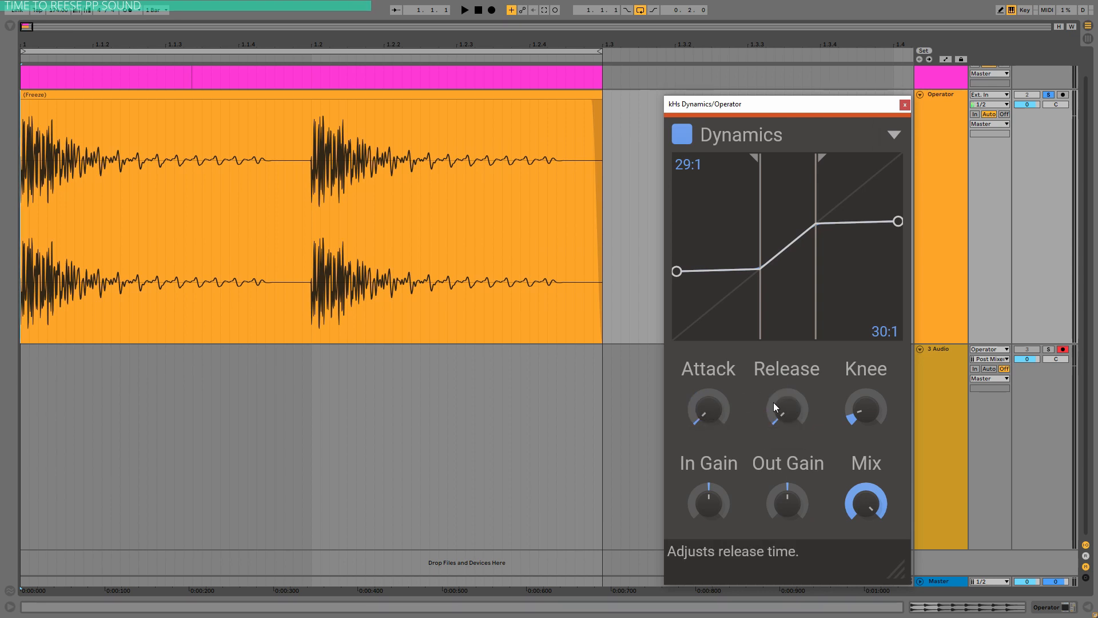
pyautogui.click(761, 237)
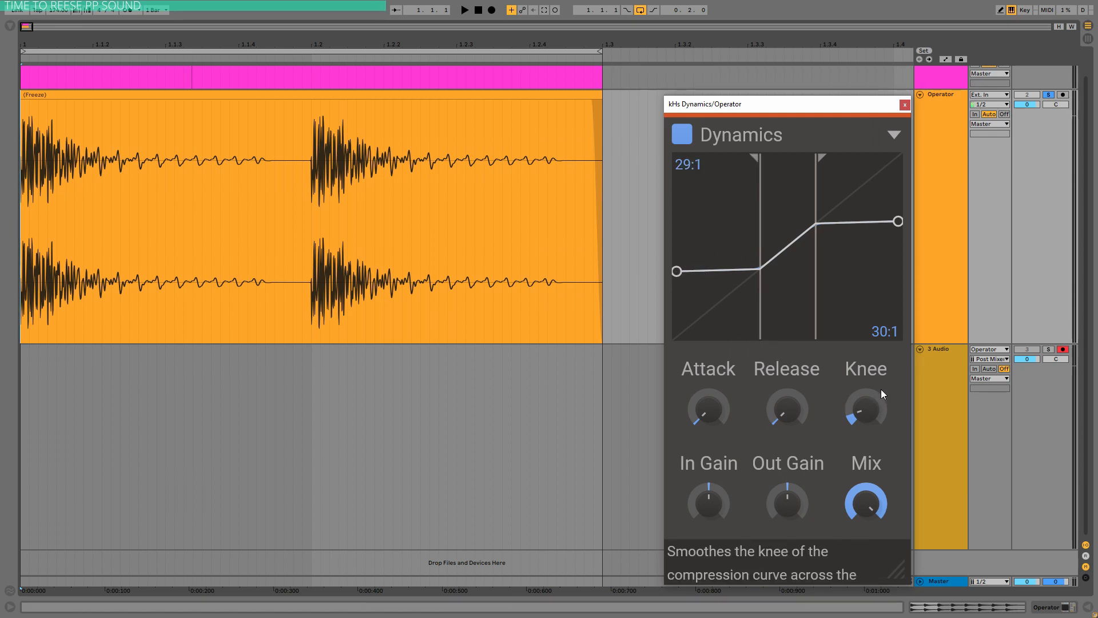
# - Bypass Dynamics and play the frozen Operator clip to hear it uncompressed
pyautogui.click(377, 94)
pyautogui.click(688, 140)
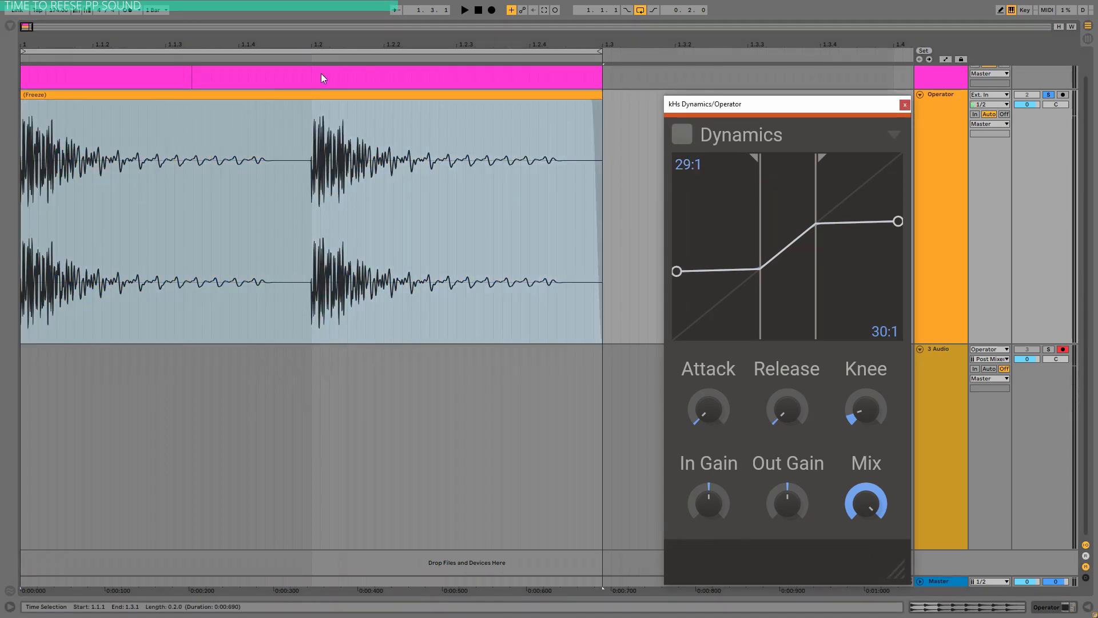
pyautogui.click(319, 77)
pyautogui.press('space')
pyautogui.press('space')
pyautogui.click(200, 166)
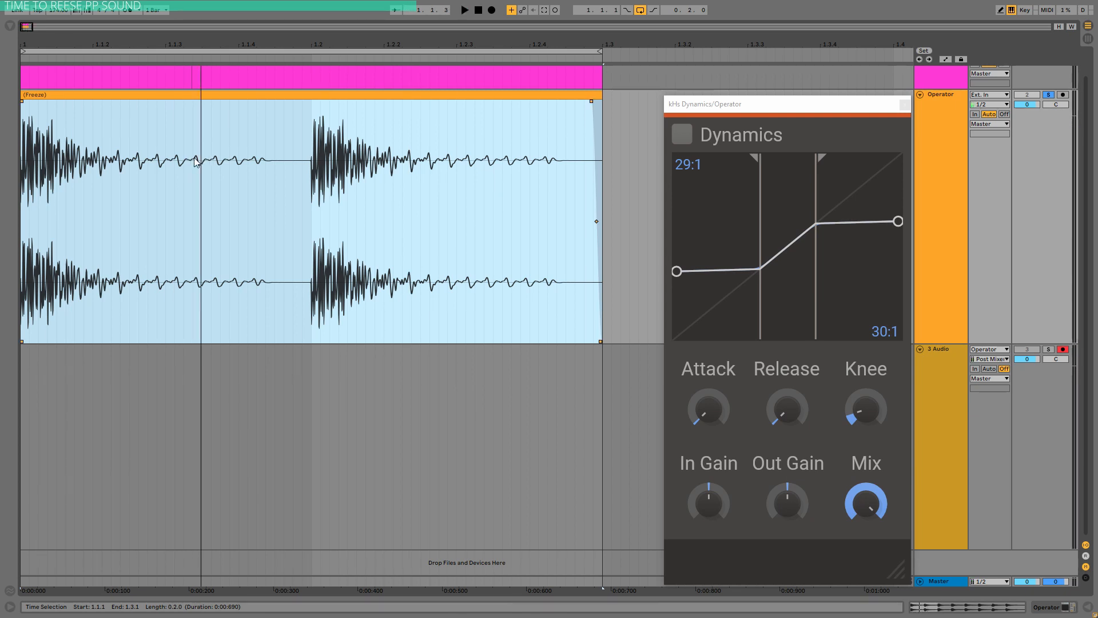
# - Highlight the quiet tail of the first Operator hit and raise the upward threshold to meet the downward threshold
pyautogui.click(176, 208)
pyautogui.moveTo(139, 201); pyautogui.dragTo(263, 199)
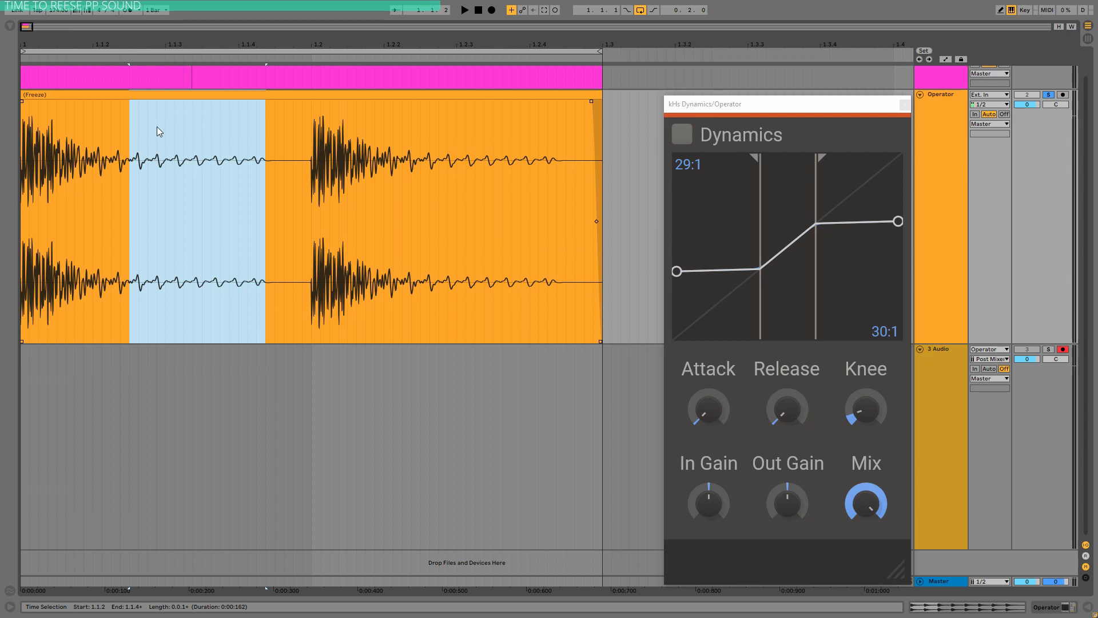
pyautogui.moveTo(760, 205); pyautogui.dragTo(816, 193)
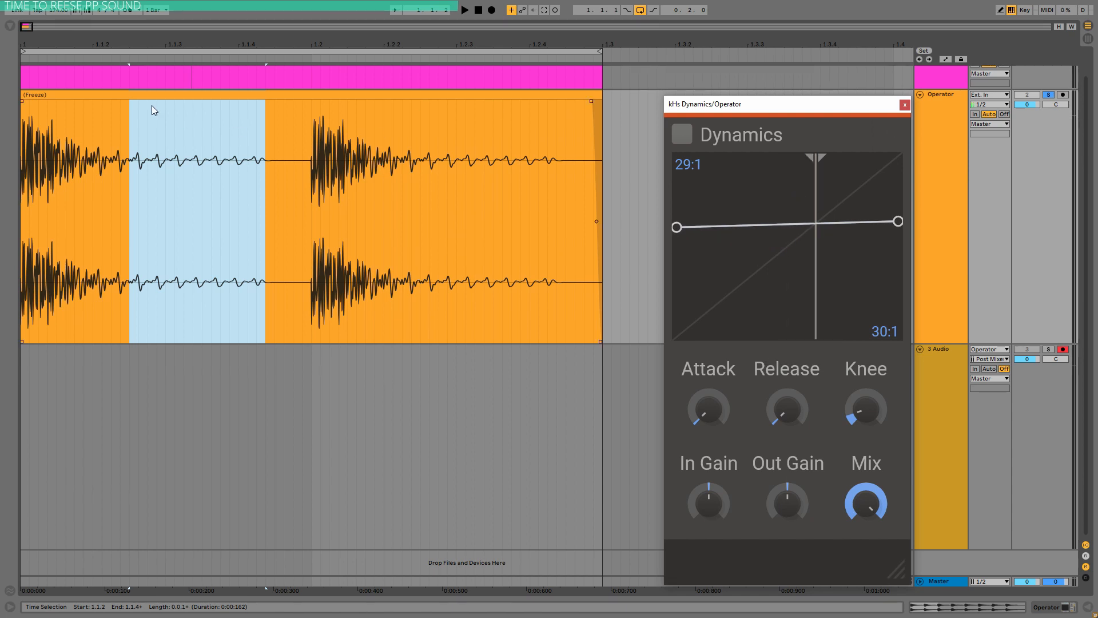
# - Play the whole frozen Operator clip and re-enable Dynamics during playback
pyautogui.doubleClick(180, 122)
pyautogui.press('space')
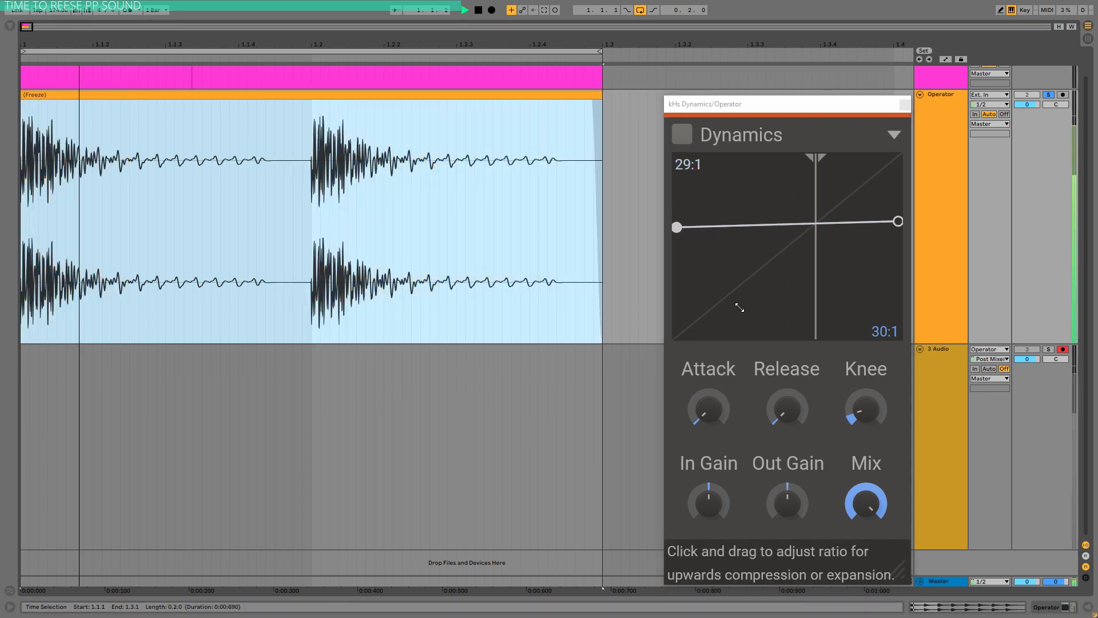
pyautogui.click(680, 145)
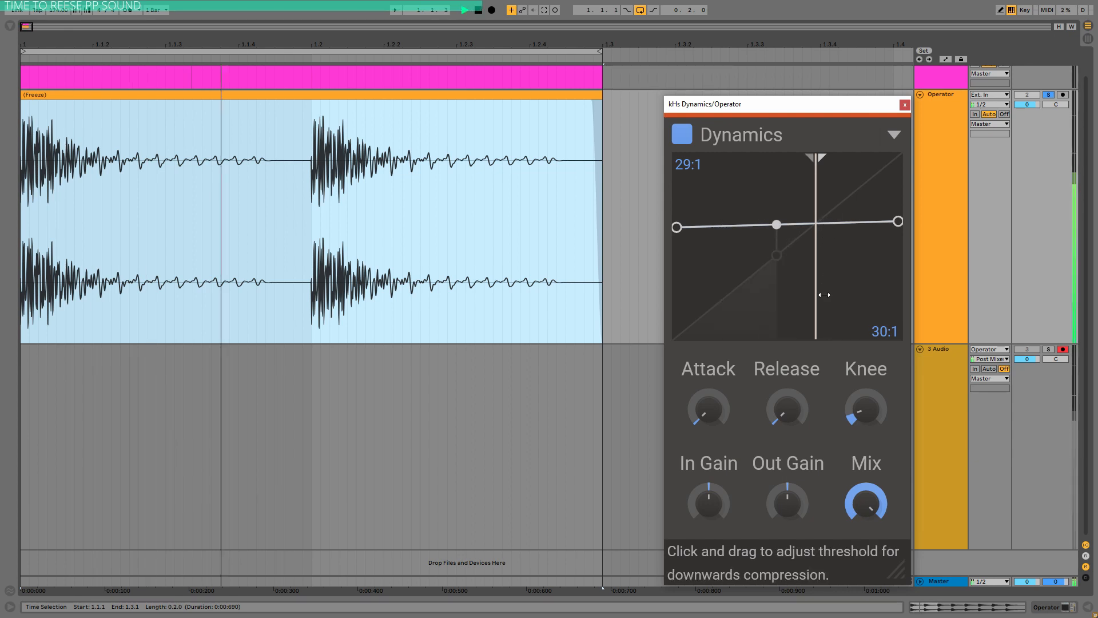
# - Record the compressed Operator output onto the 3 Audio track while raising both thresholds together to about −9.5 dB
pyautogui.click(138, 201)
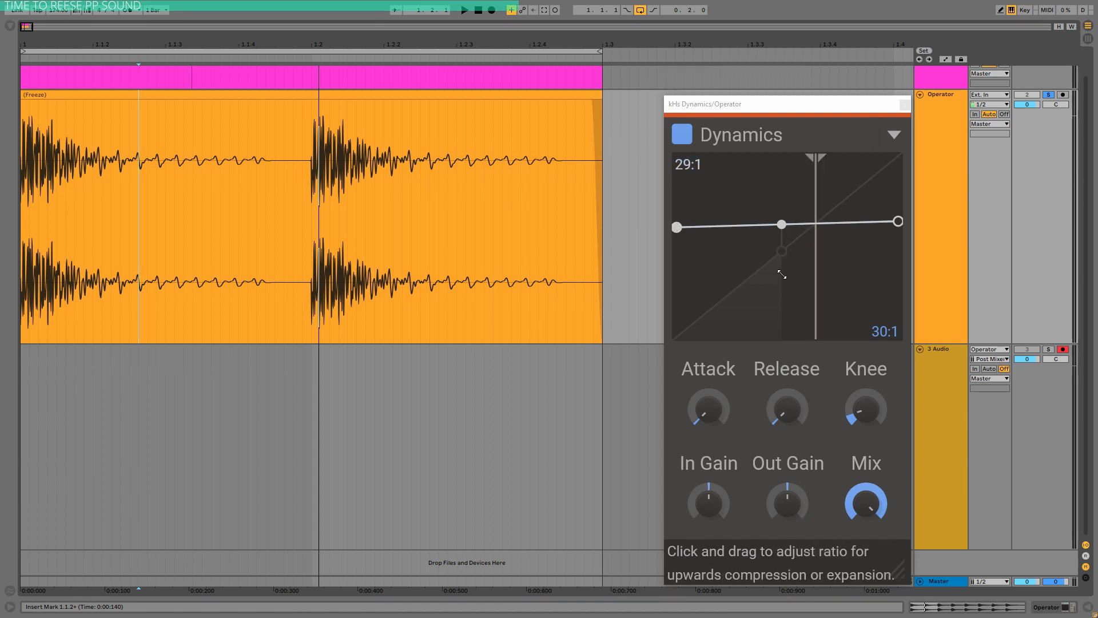
pyautogui.click(493, 11)
pyautogui.moveTo(815, 183); pyautogui.dragTo(830, 183)
pyautogui.press('space')
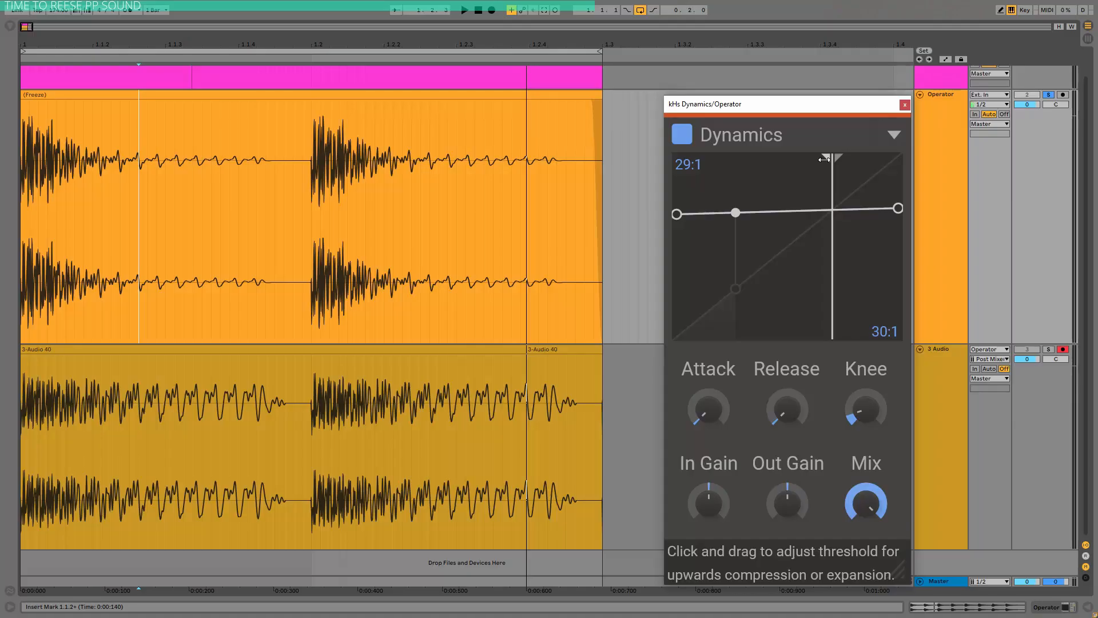
# - Lower the upward and downward thresholds separately and reset the upward ratio to 1.0:1, leaving the downward ratio at 30:1
pyautogui.moveTo(823, 160)
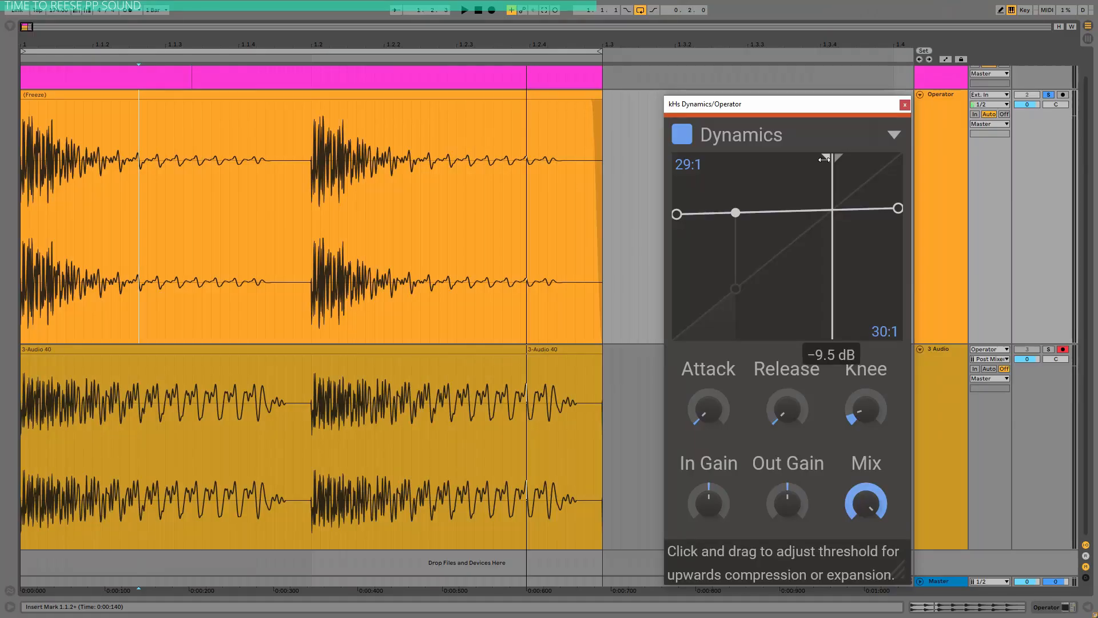
pyautogui.moveTo(823, 159); pyautogui.dragTo(718, 166)
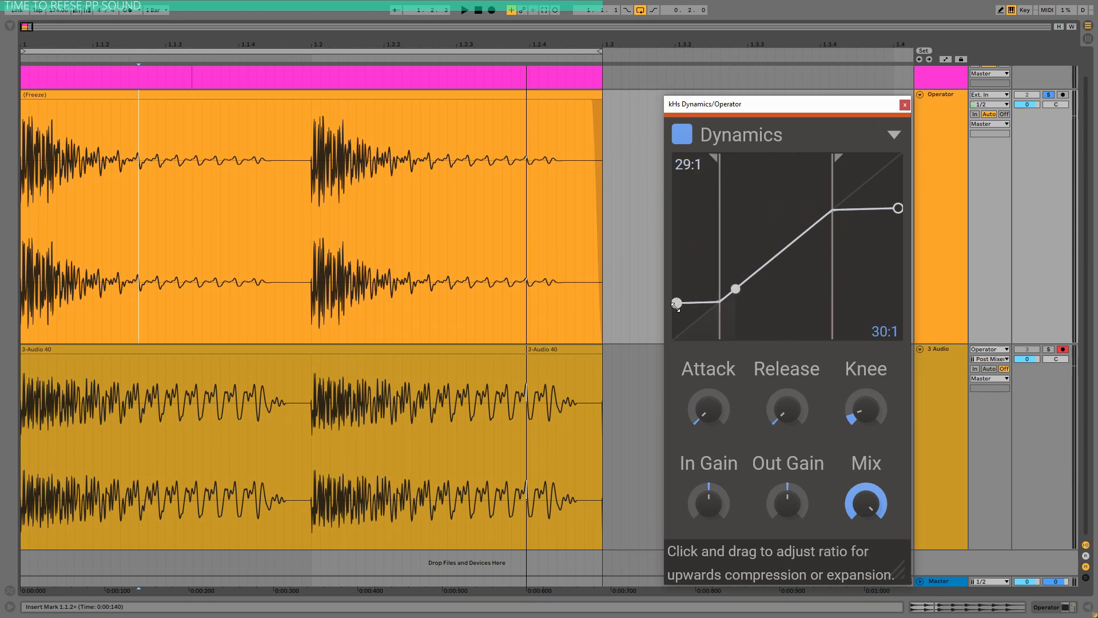
pyautogui.moveTo(667, 361); pyautogui.dragTo(635, 507)
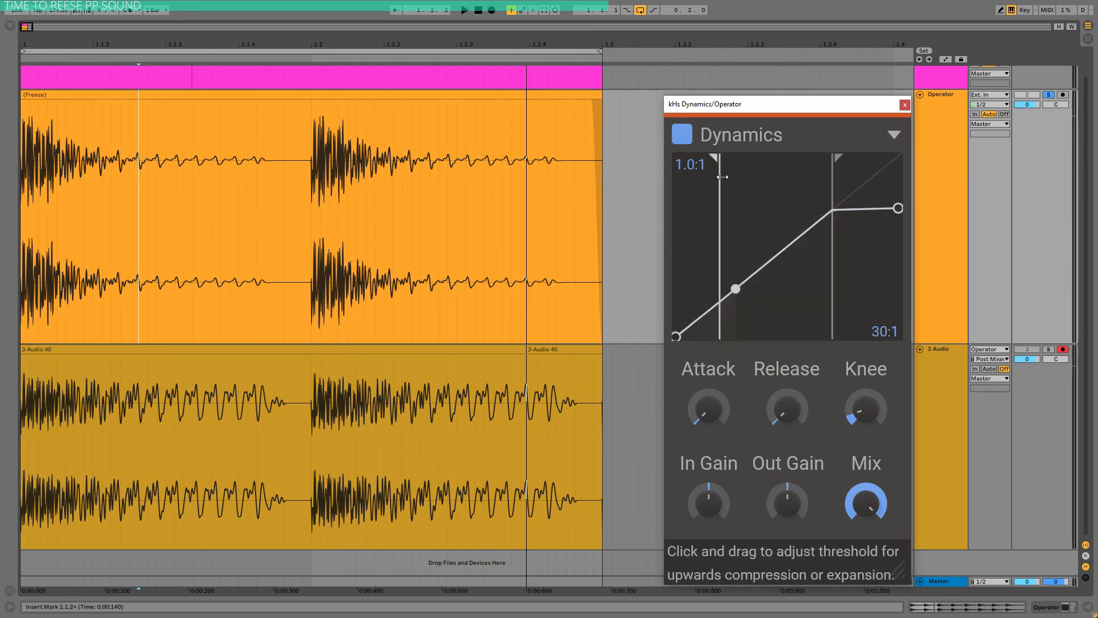
pyautogui.moveTo(719, 177); pyautogui.dragTo(715, 176)
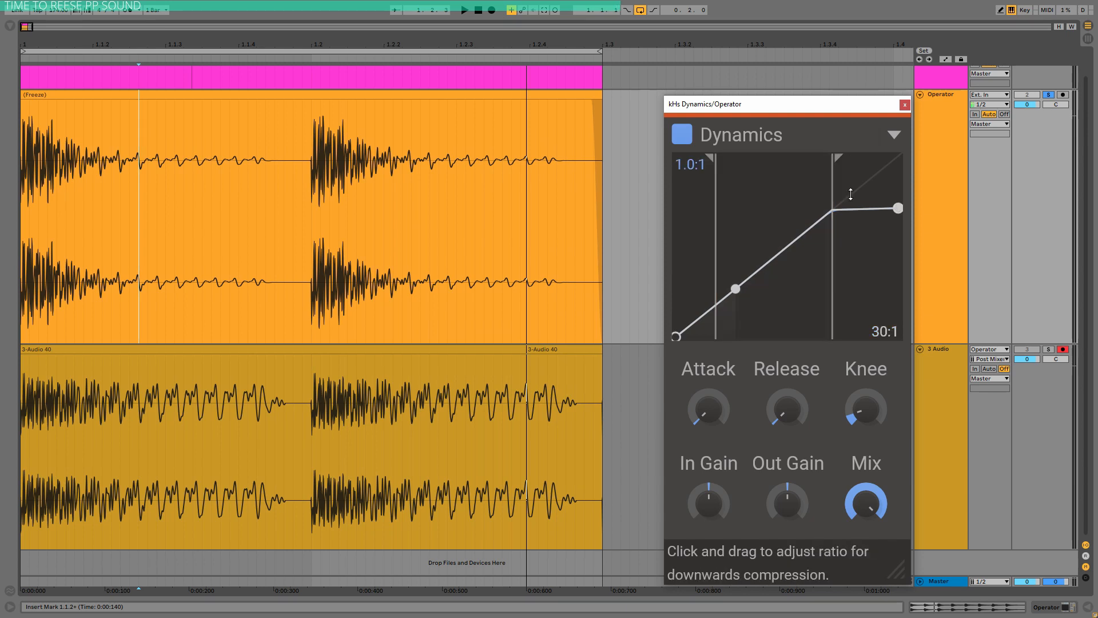
pyautogui.moveTo(830, 190); pyautogui.dragTo(790, 195)
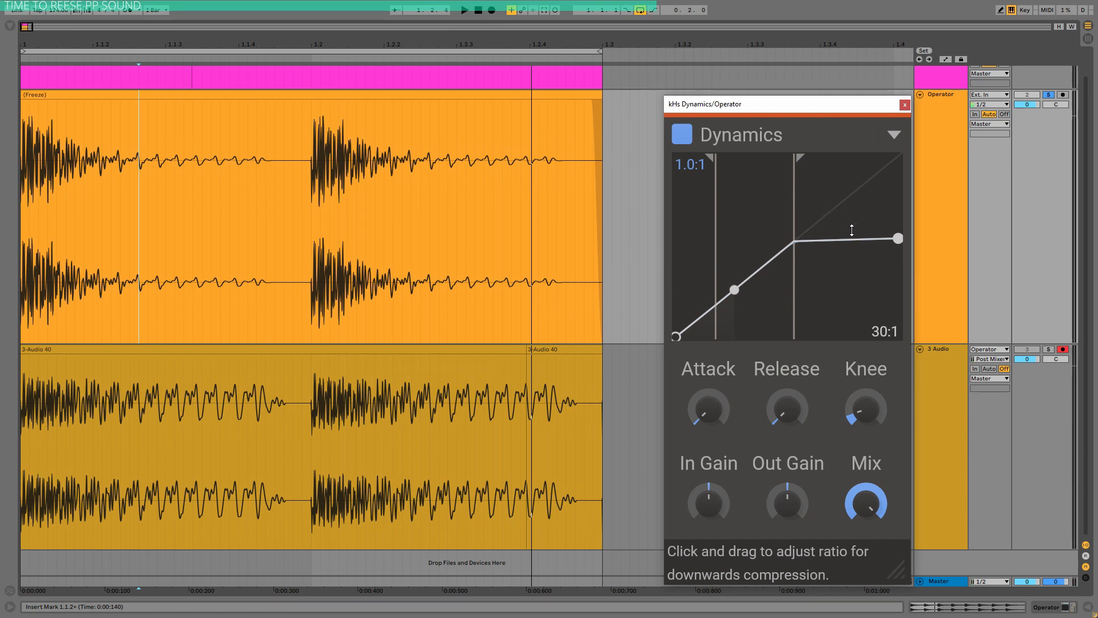
pyautogui.moveTo(893, 178); pyautogui.dragTo(896, 238)
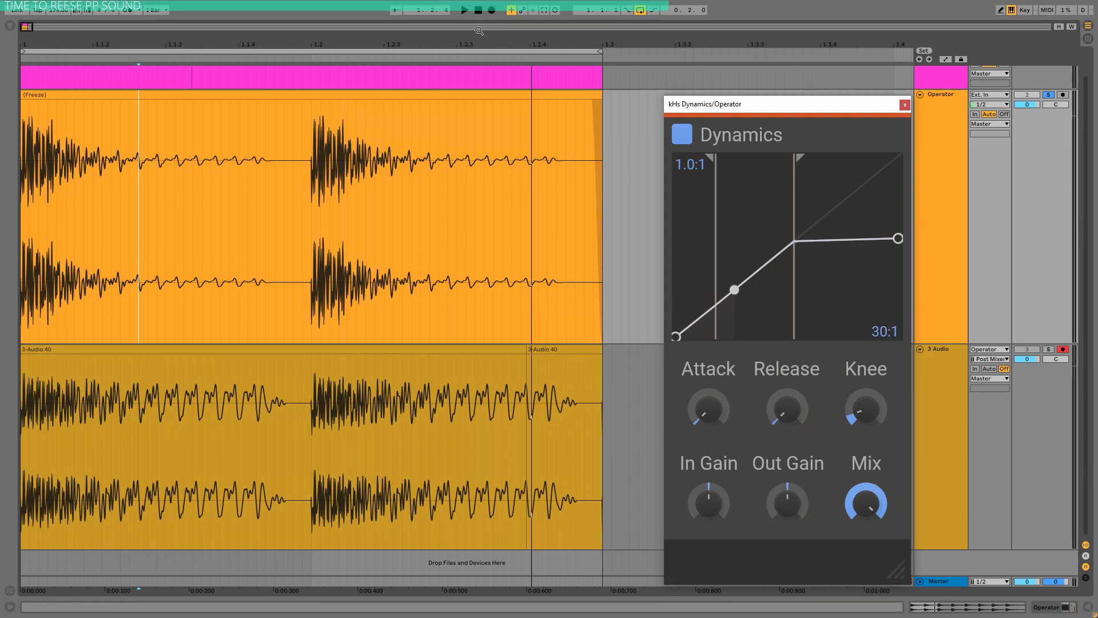
# - Record the downward-only compressed Operator output onto 3 Audio while raising the Dynamics Out Gain
pyautogui.click(491, 11)
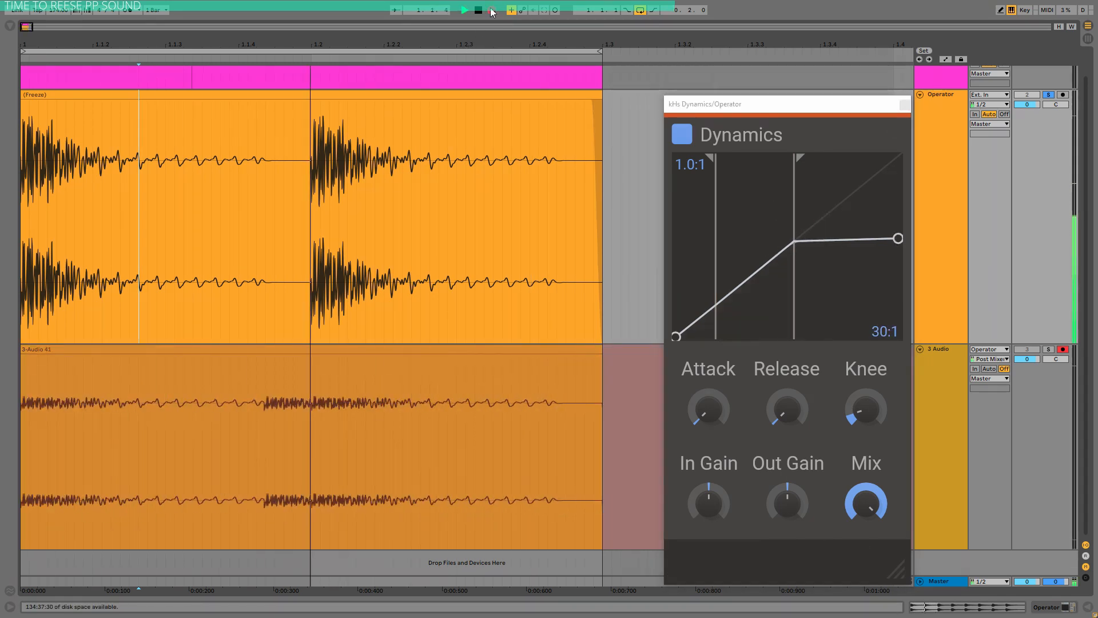
pyautogui.moveTo(786, 502); pyautogui.dragTo(787, 464)
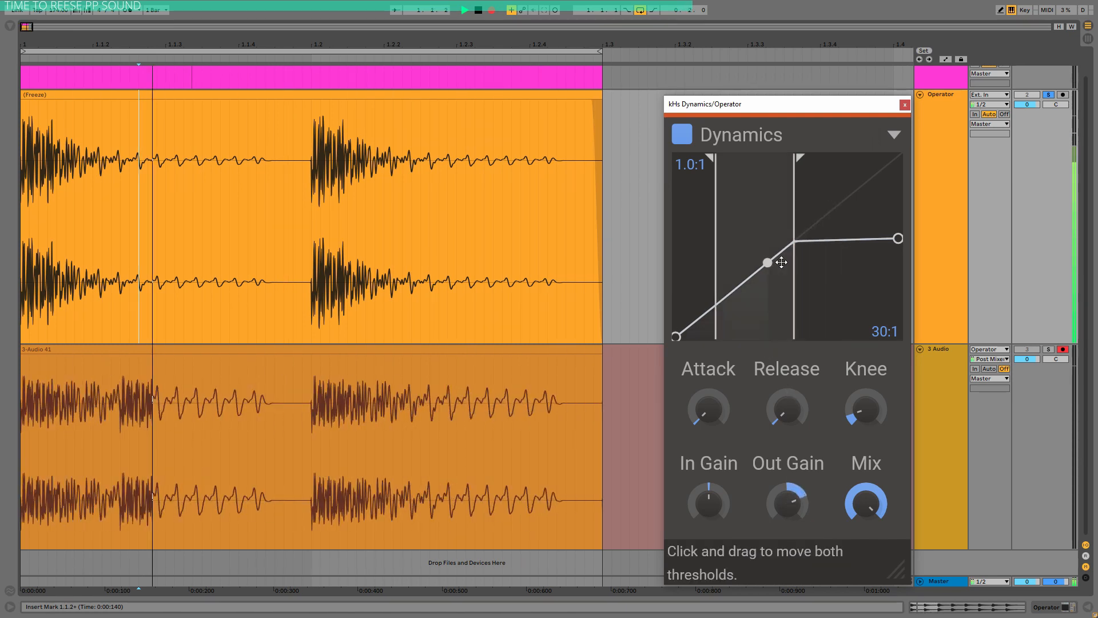
pyautogui.press('space')
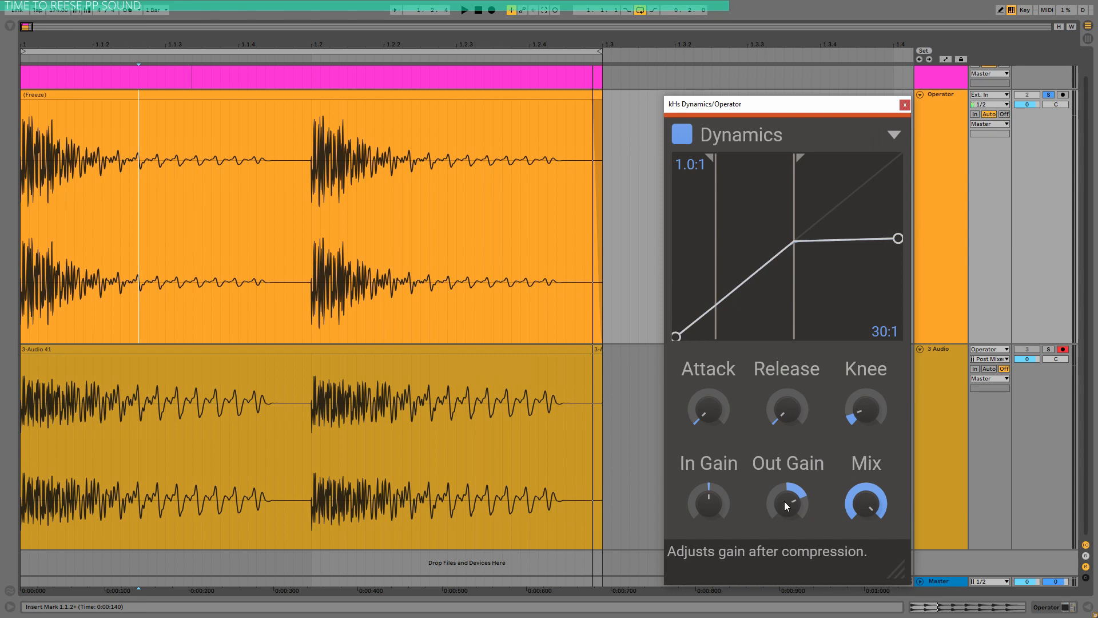
# - Lower the downward threshold further and record another pass of the Operator output onto 3 Audio
pyautogui.moveTo(794, 199); pyautogui.dragTo(763, 213)
pyautogui.click(491, 10)
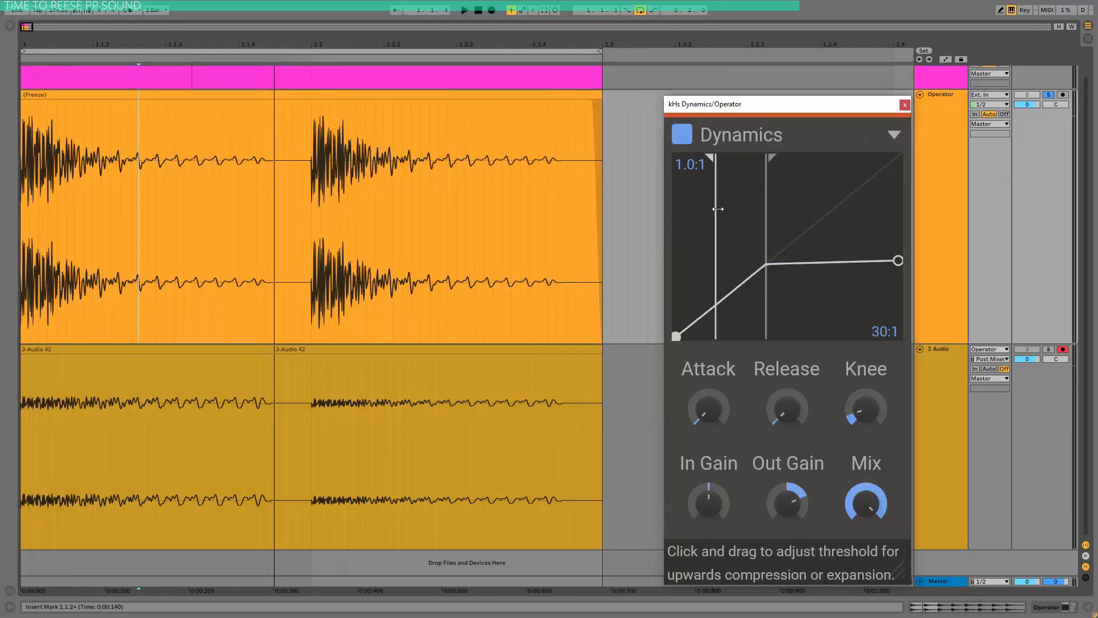
# - Join both thresholds, set the upward ratio to 30:1 and raise the thresholds together slightly during playback
pyautogui.moveTo(718, 209); pyautogui.dragTo(777, 209)
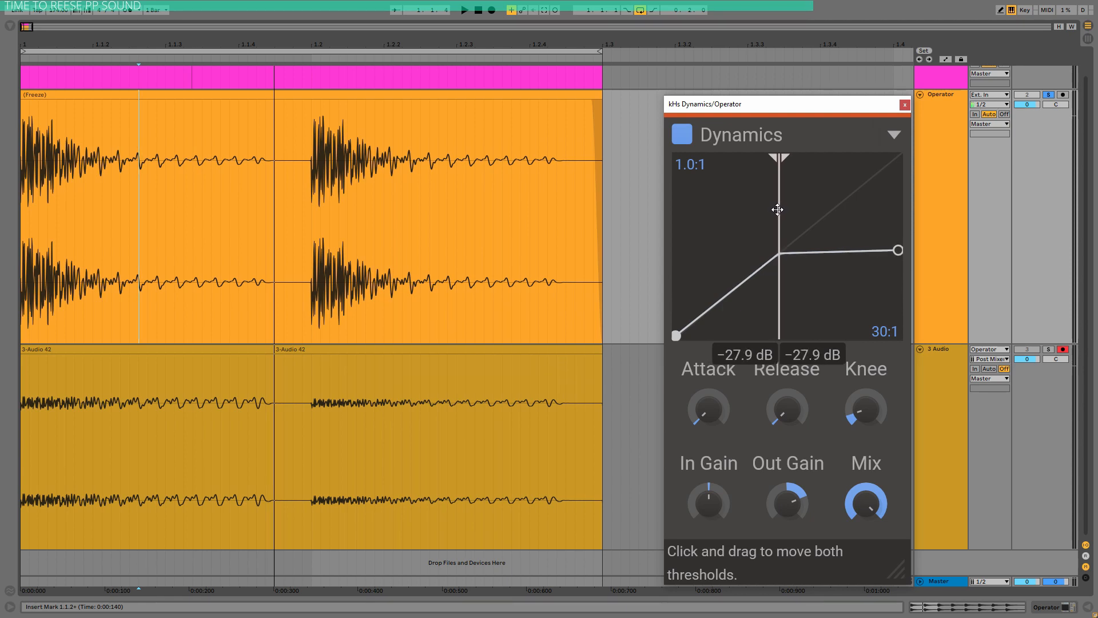
pyautogui.press('space')
pyautogui.moveTo(677, 335); pyautogui.dragTo(634, 208)
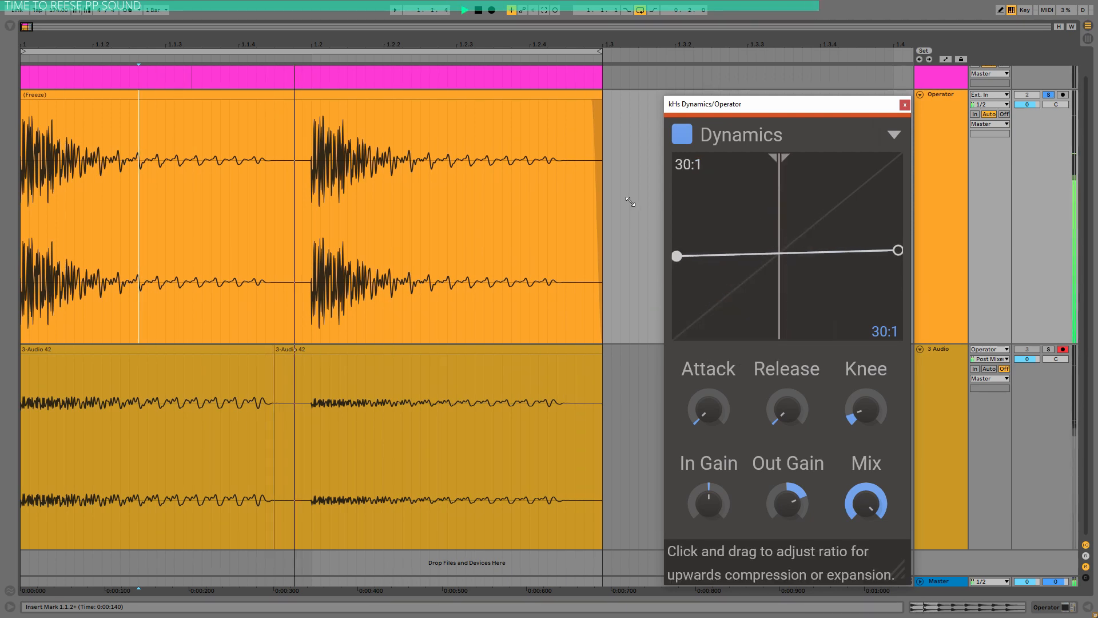
pyautogui.moveTo(778, 195)
pyautogui.mouseDown()
pyautogui.moveTo(780, 171)
pyautogui.moveTo(783, 188)
pyautogui.moveTo(800, 192)
pyautogui.mouseUp()
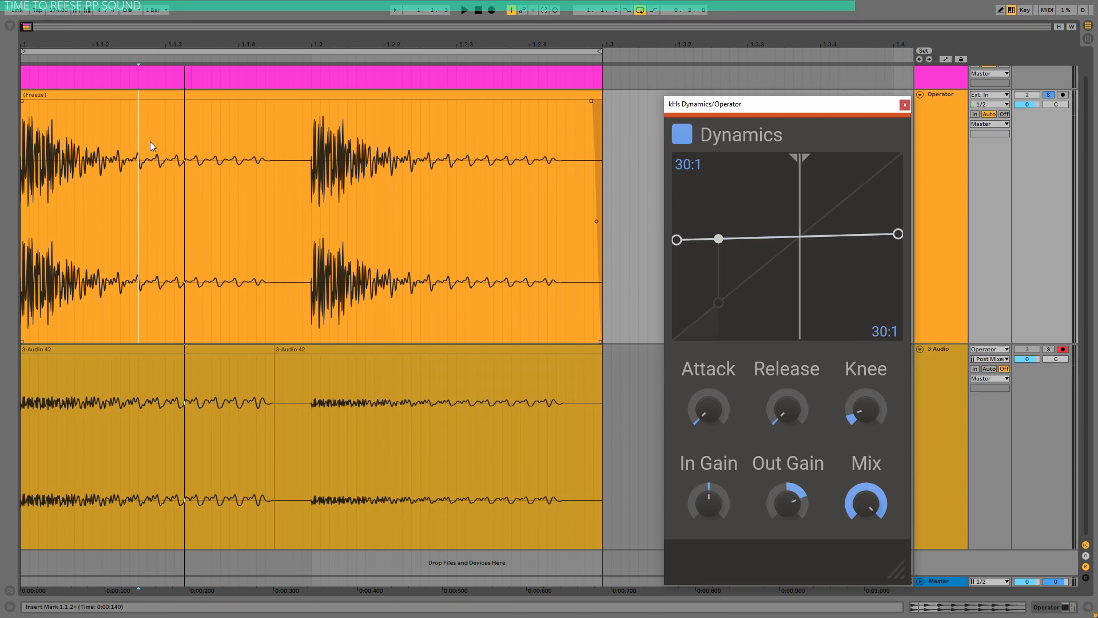
# - Record the upward and downward compressed Operator output onto 3 Audio, nudging both thresholds slightly higher
pyautogui.click(136, 143)
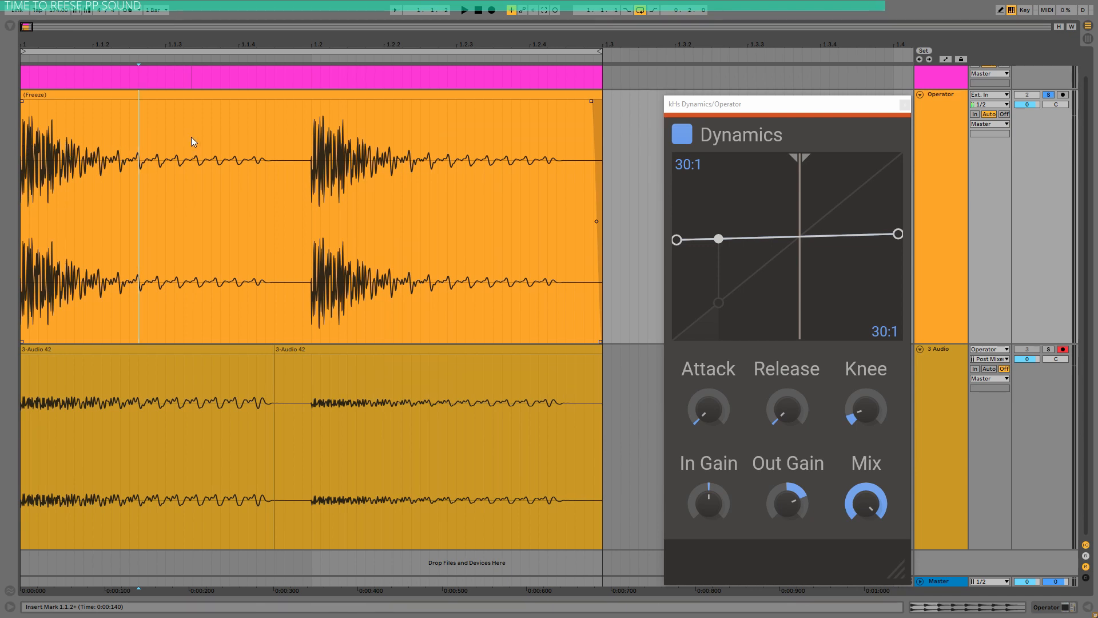
pyautogui.press('space')
pyautogui.moveTo(800, 215); pyautogui.dragTo(804, 215)
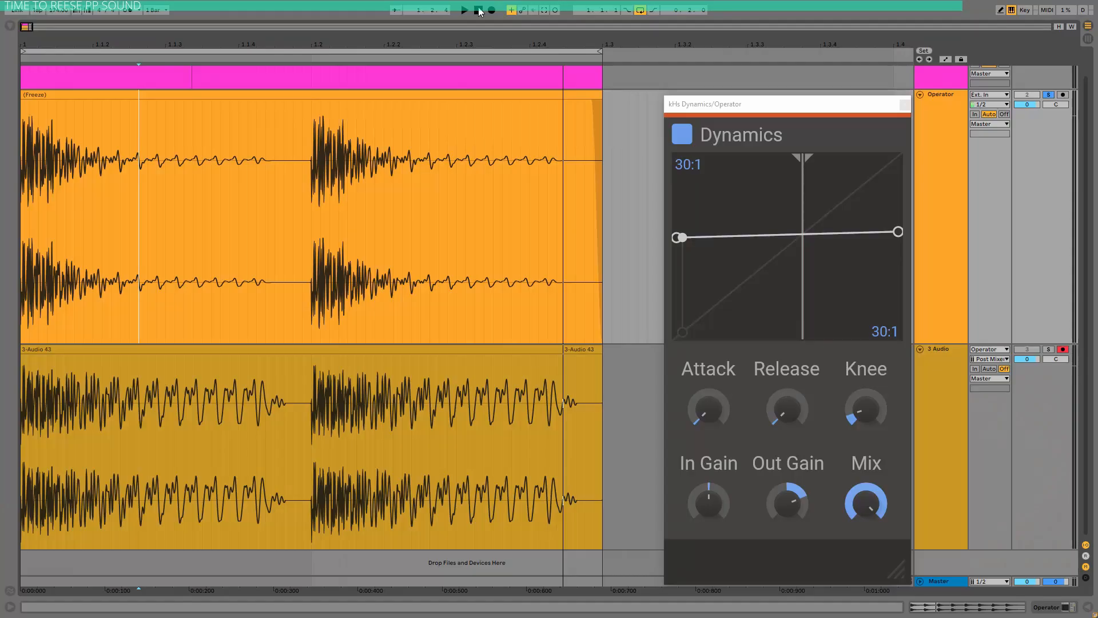
# - Try an upward expansion ratio of 1:30 in Dynamics and return the ratio to upward compression
pyautogui.moveTo(679, 236); pyautogui.dragTo(806, 444)
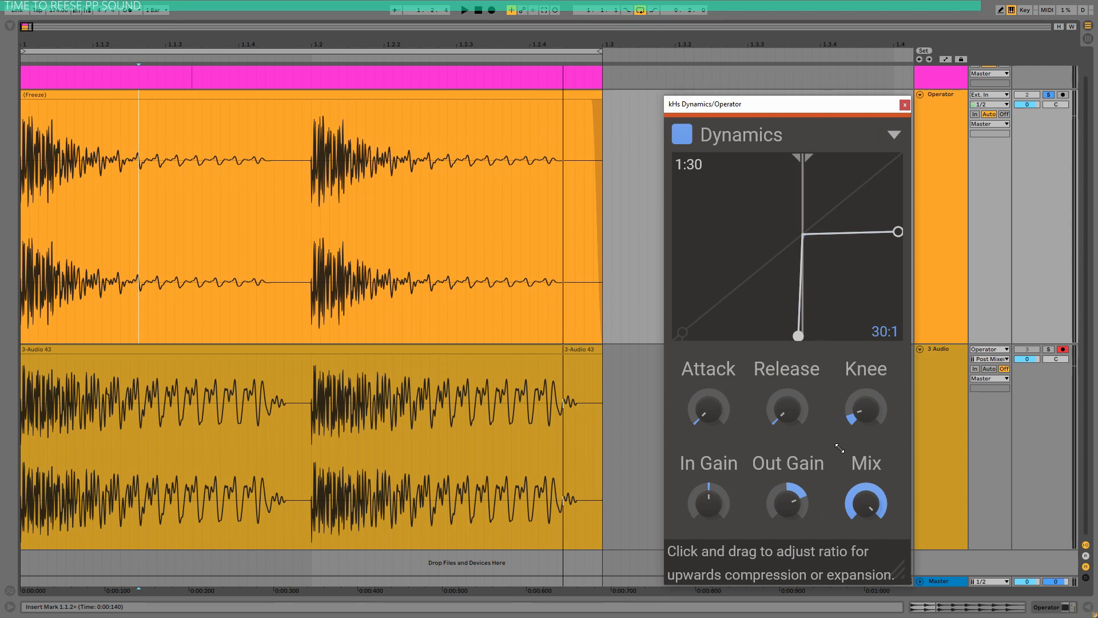
pyautogui.moveTo(801, 332); pyautogui.dragTo(634, 204)
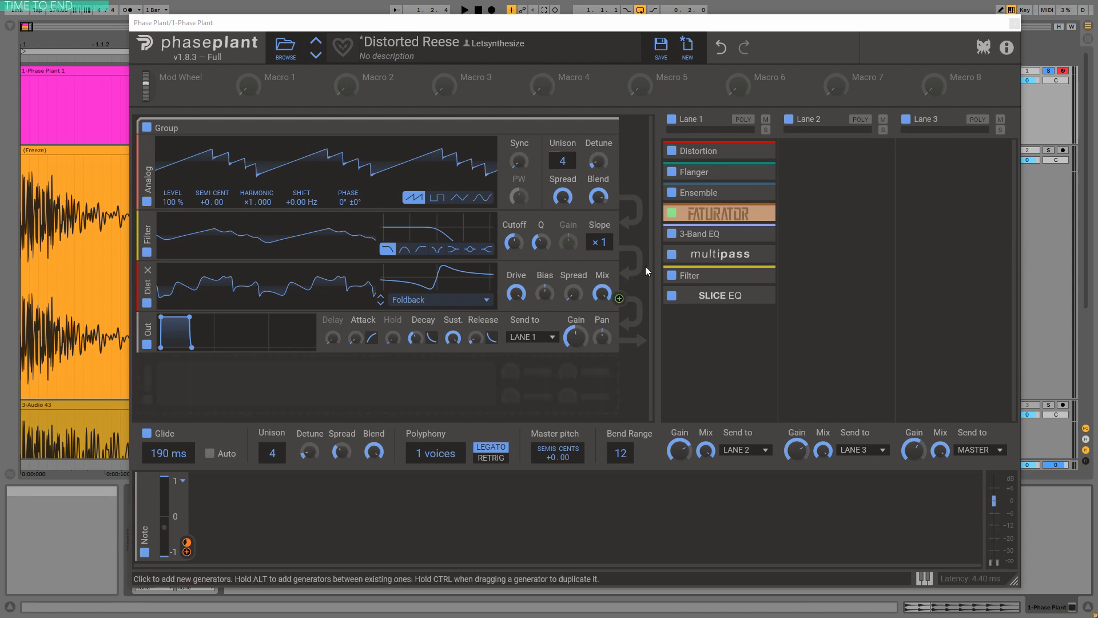
# - In Phase Plant's Distorted Reese patch, compare the sound with Multipass bypassed and enabled, and expand Multipass to view its controls
pyautogui.click(672, 255)
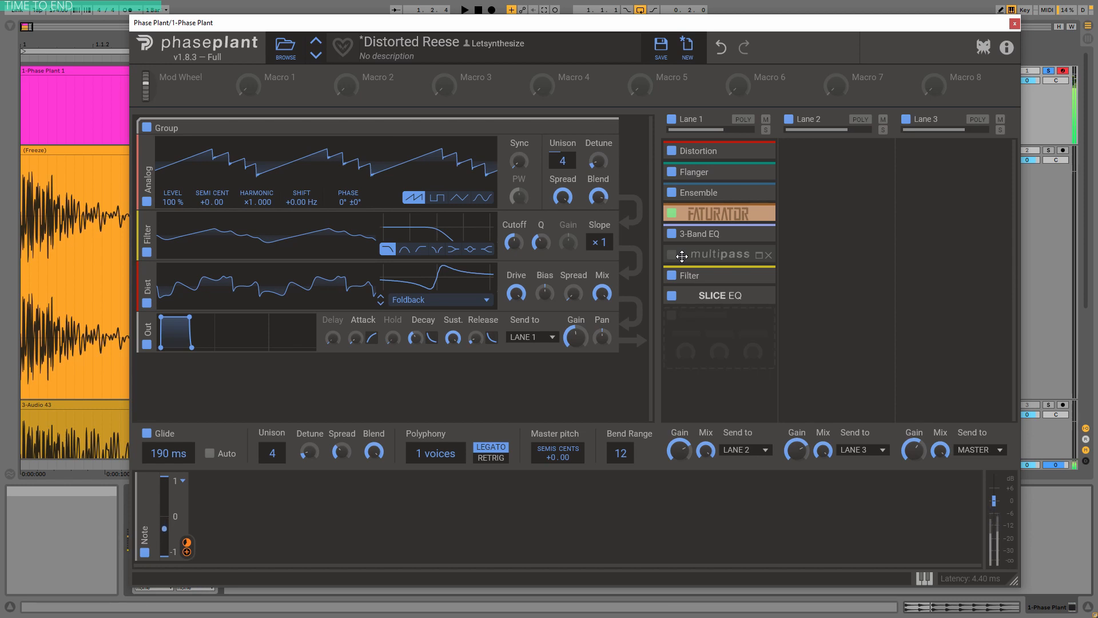
pyautogui.click(672, 255)
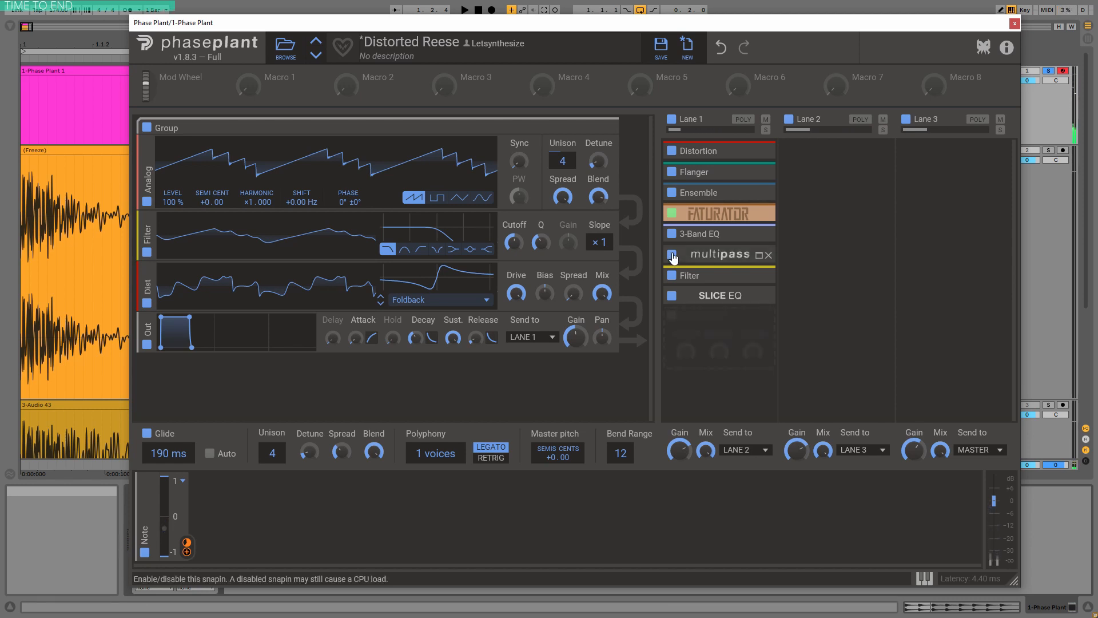
pyautogui.click(760, 255)
pyautogui.scroll(-3, 720, 257)
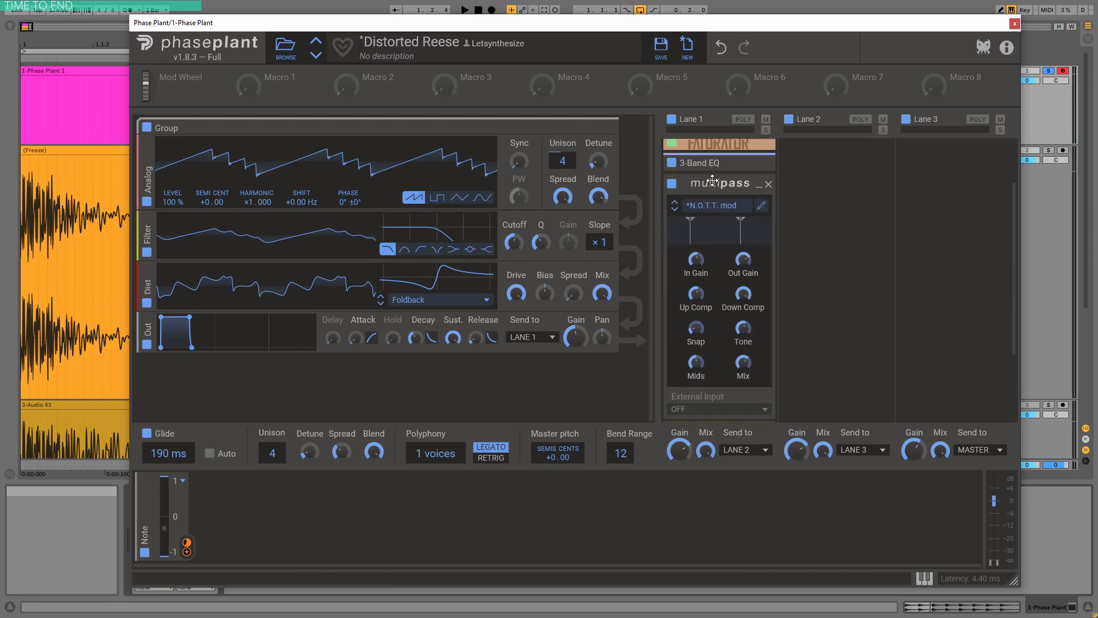
pyautogui.scroll(-2, 736, 309)
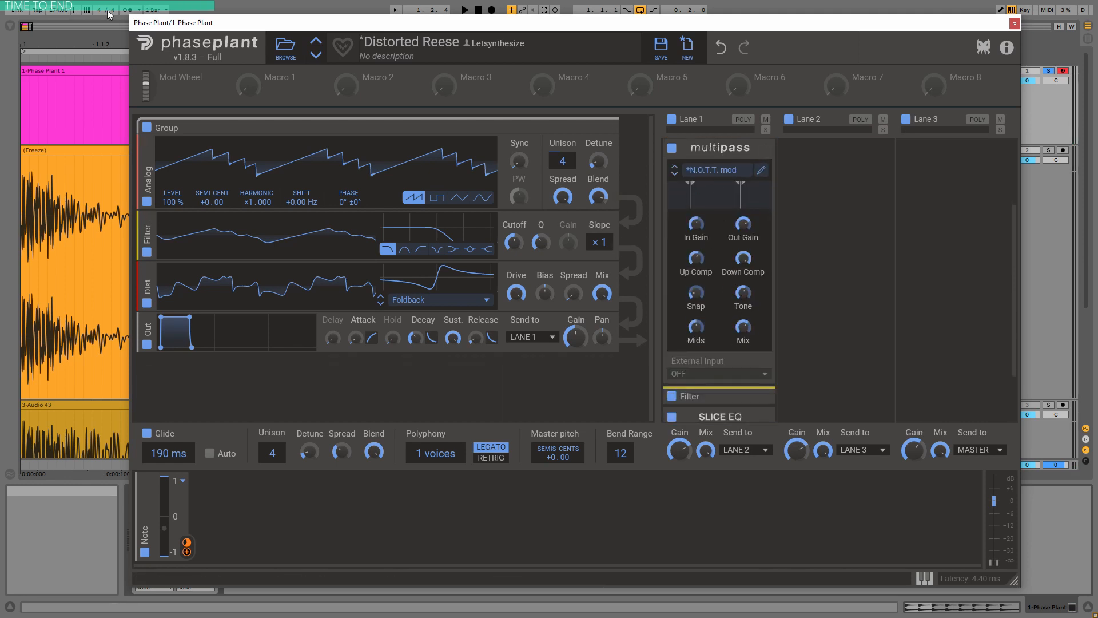
# - Search Ableton's plug-ins for "multi" and add Multipass after Phase Plant on the track, positioning its window clear of the browser
pyautogui.click(11, 27)
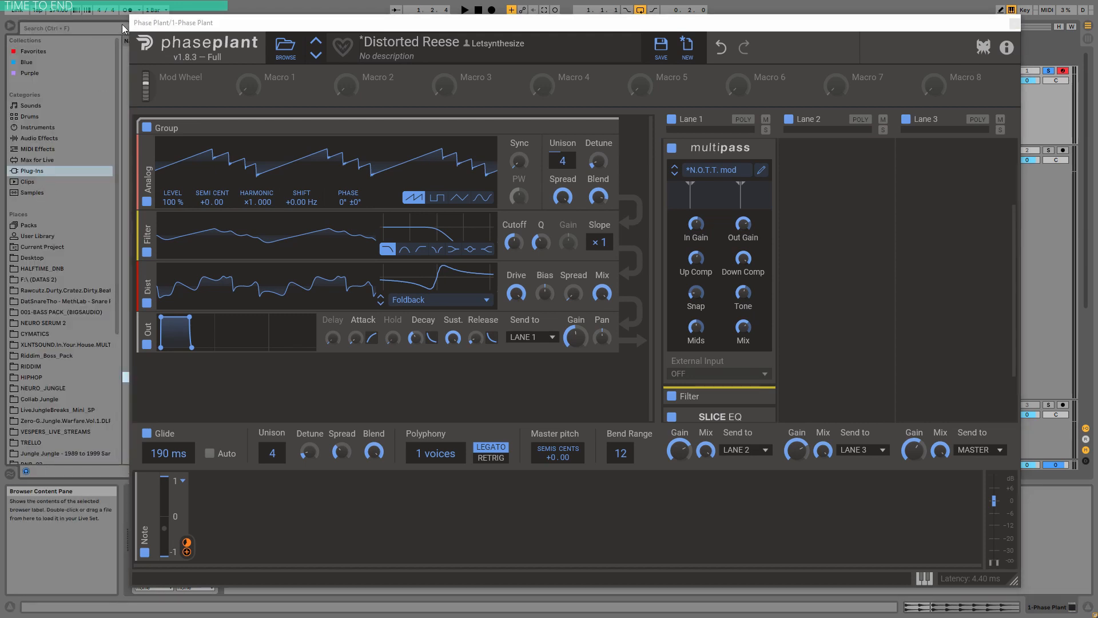
pyautogui.write('mul')
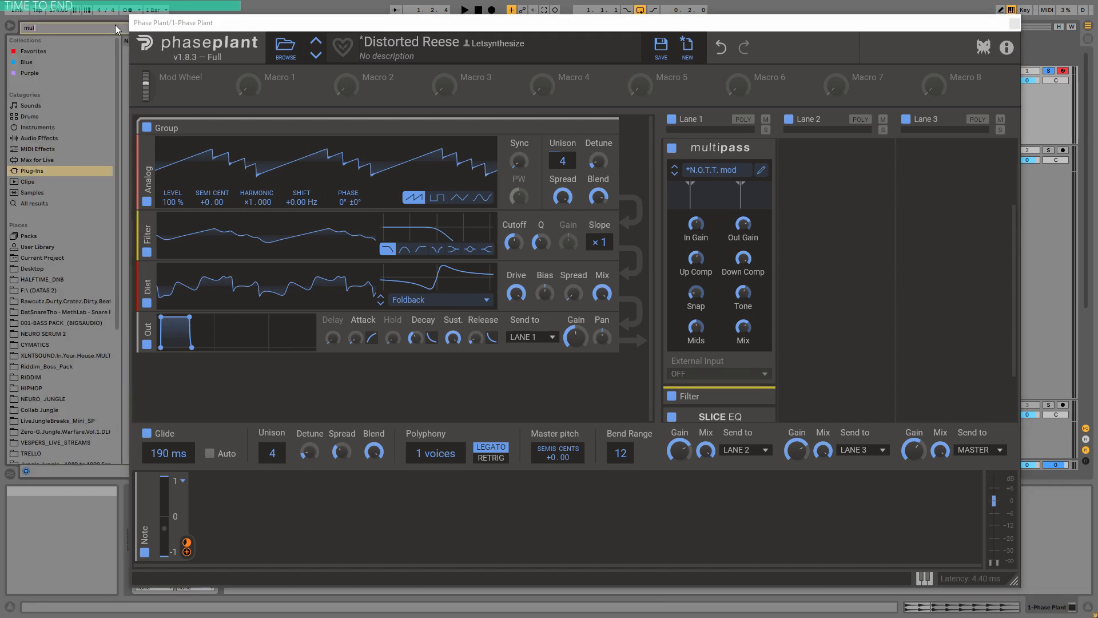
pyautogui.moveTo(262, 19); pyautogui.dragTo(433, 25)
pyautogui.moveTo(150, 62); pyautogui.dragTo(280, 541)
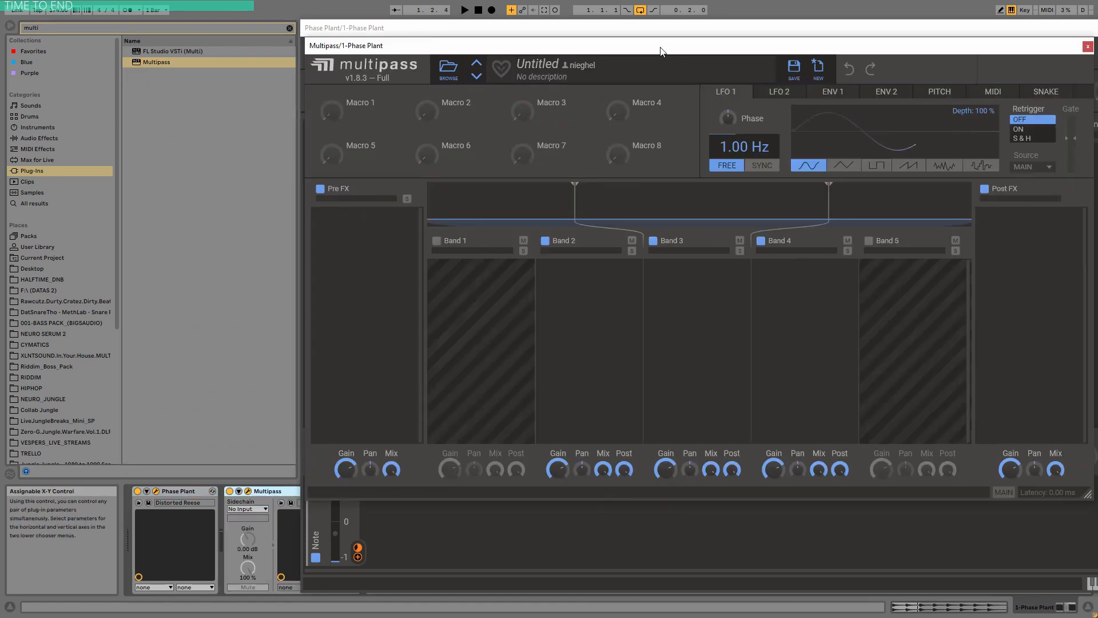
pyautogui.moveTo(659, 46); pyautogui.dragTo(510, 48)
# - Load the N.O.T.T. preset from the factory Dynamics presets into Multipass and close its window
pyautogui.click(298, 68)
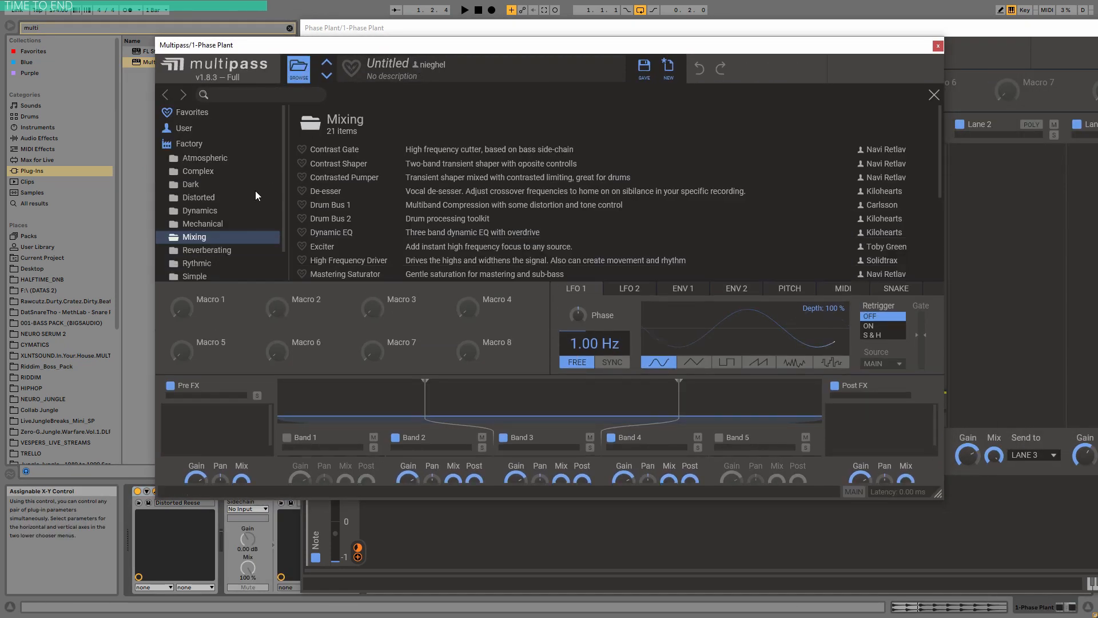
pyautogui.click(203, 215)
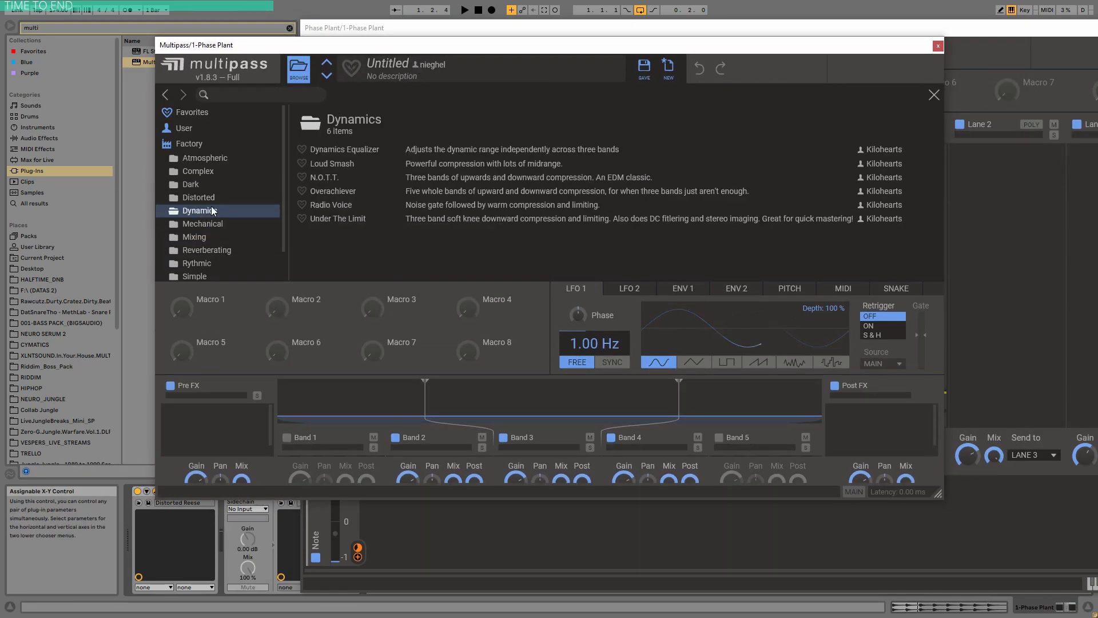
pyautogui.doubleClick(456, 177)
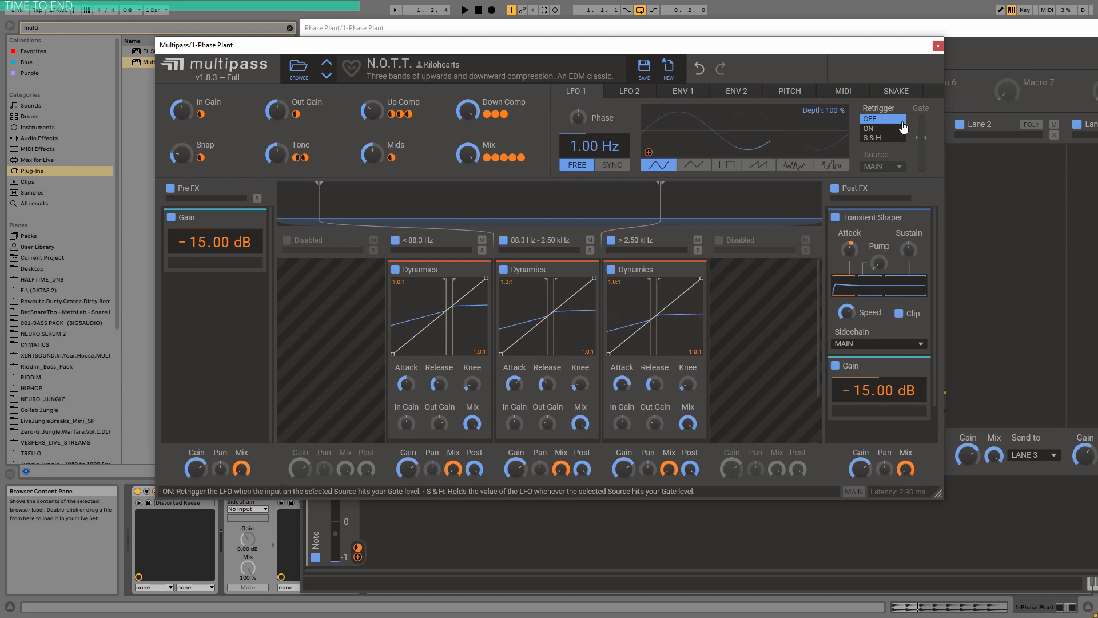
pyautogui.click(938, 45)
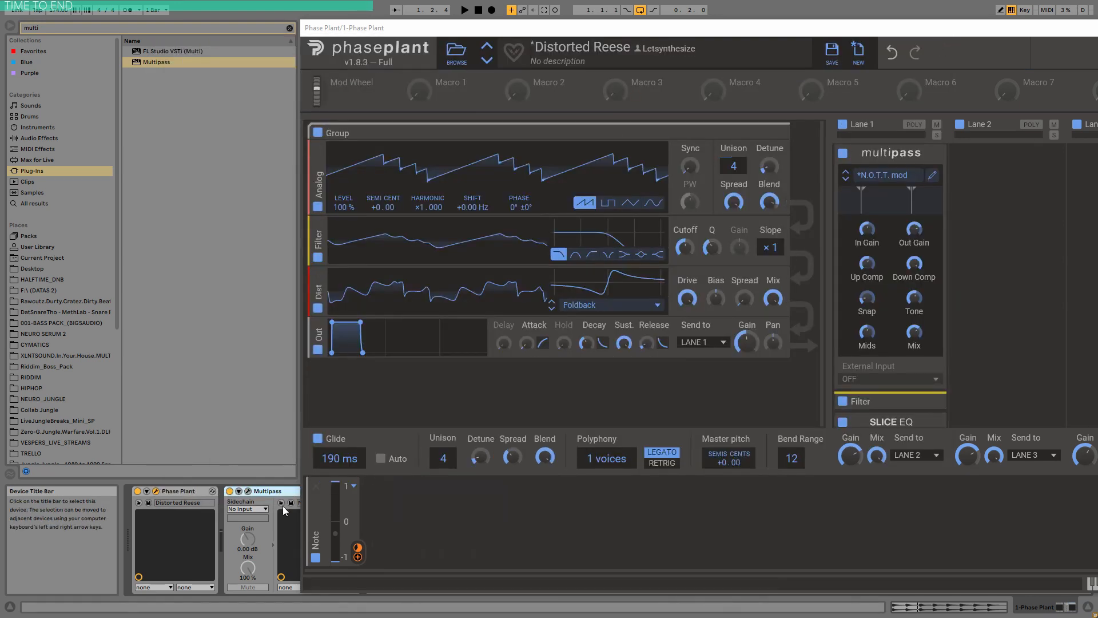
# - Re-centre the Phase Plant window and audition the bass while varying the Lane 1 Multipass Mix, bringing it to 100%
pyautogui.moveTo(880, 33); pyautogui.dragTo(712, 32)
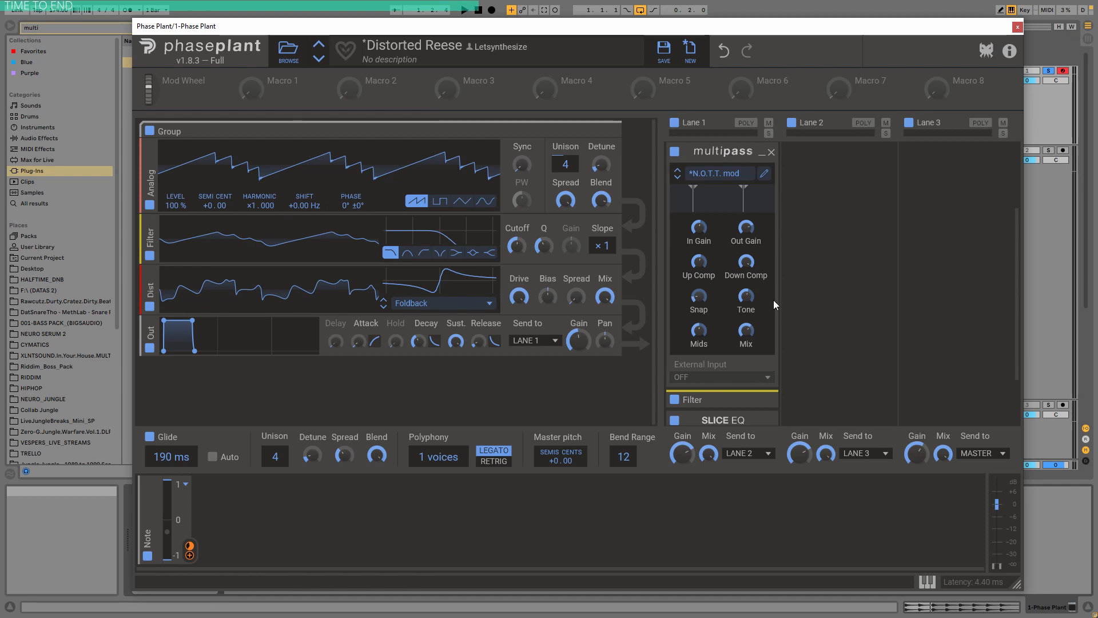
pyautogui.moveTo(746, 330); pyautogui.dragTo(746, 337)
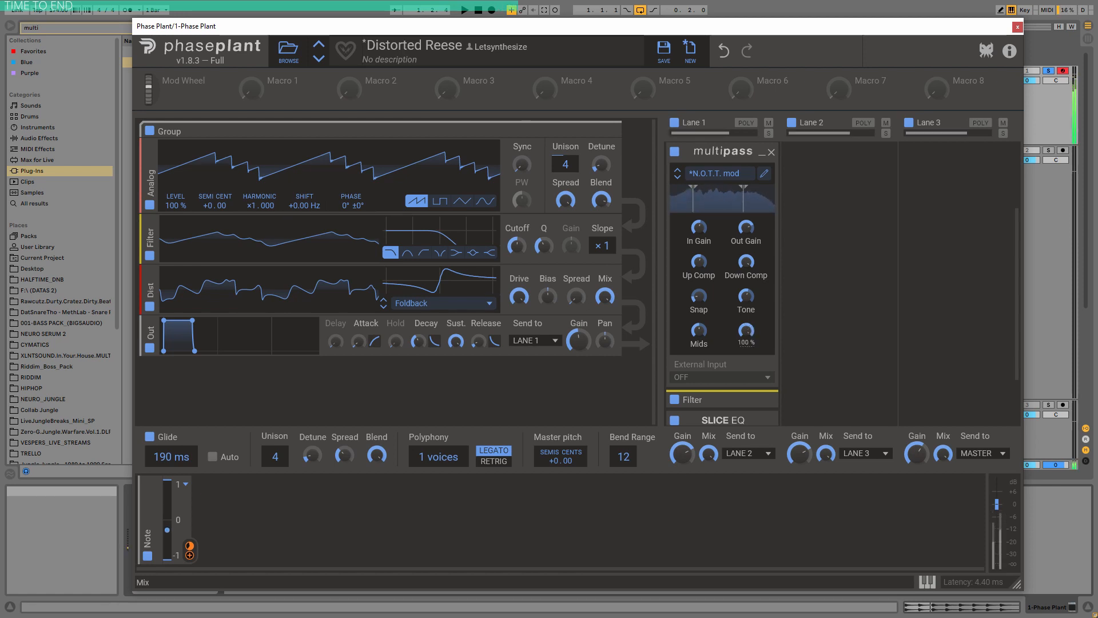
pyautogui.moveTo(745, 330)
pyautogui.mouseDown()
pyautogui.moveTo(745, 309)
pyautogui.moveTo(745, 345)
pyautogui.moveTo(745, 331)
pyautogui.mouseUp()
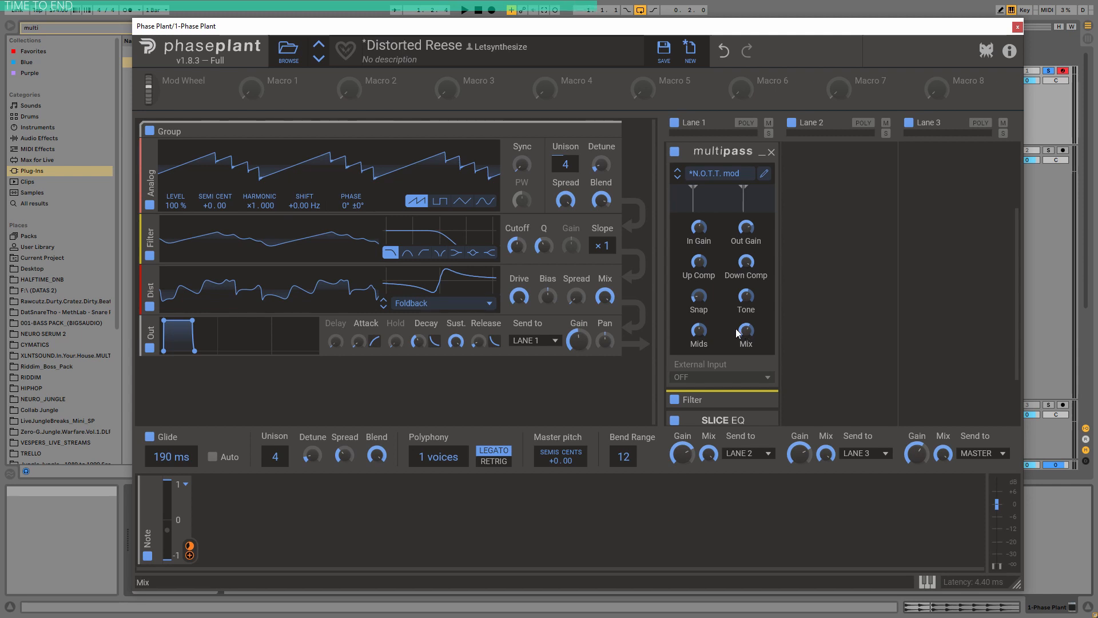
# - Try 3 unison voices on the Analog oscillator, restore 4, and check the filter cutoff and the available distortion types
pyautogui.moveTo(565, 170); pyautogui.dragTo(564, 143)
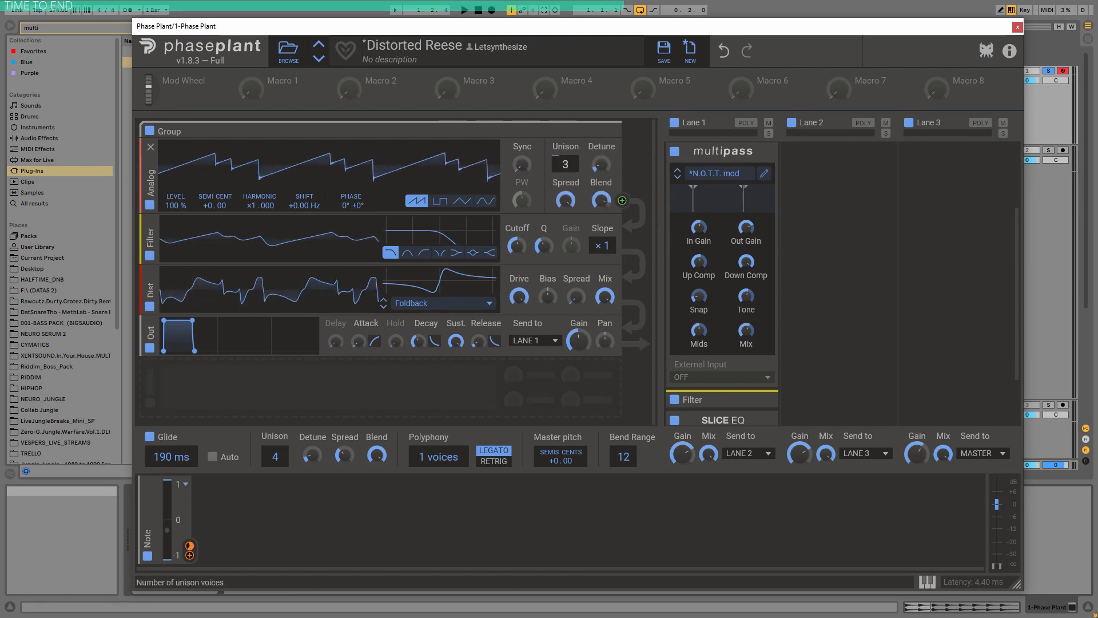
pyautogui.moveTo(516, 249); pyautogui.dragTo(517, 253)
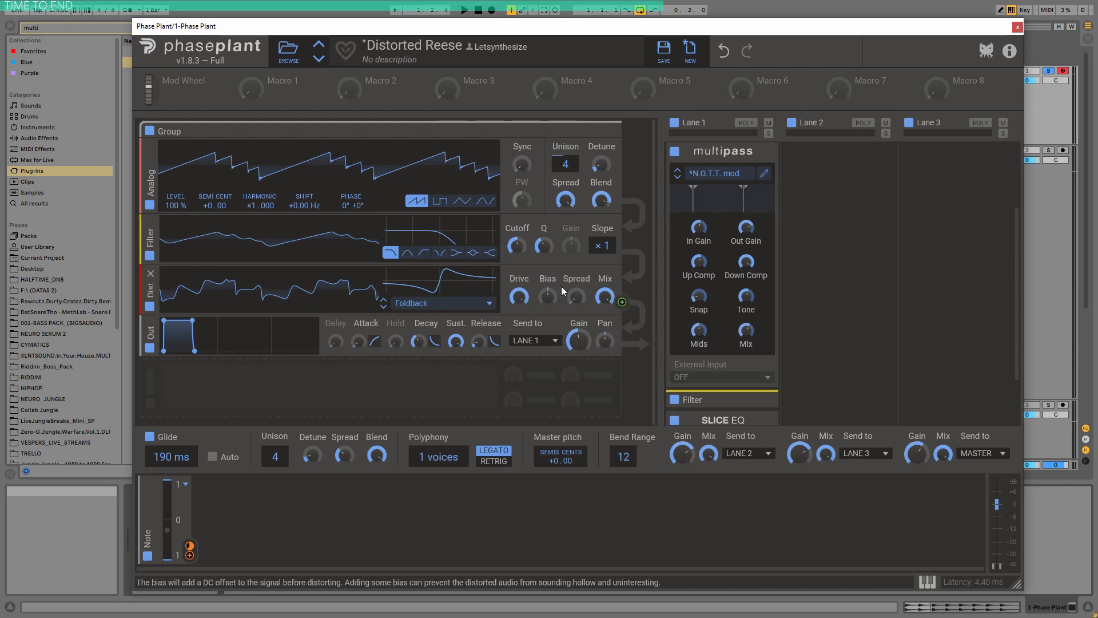
pyautogui.click(434, 303)
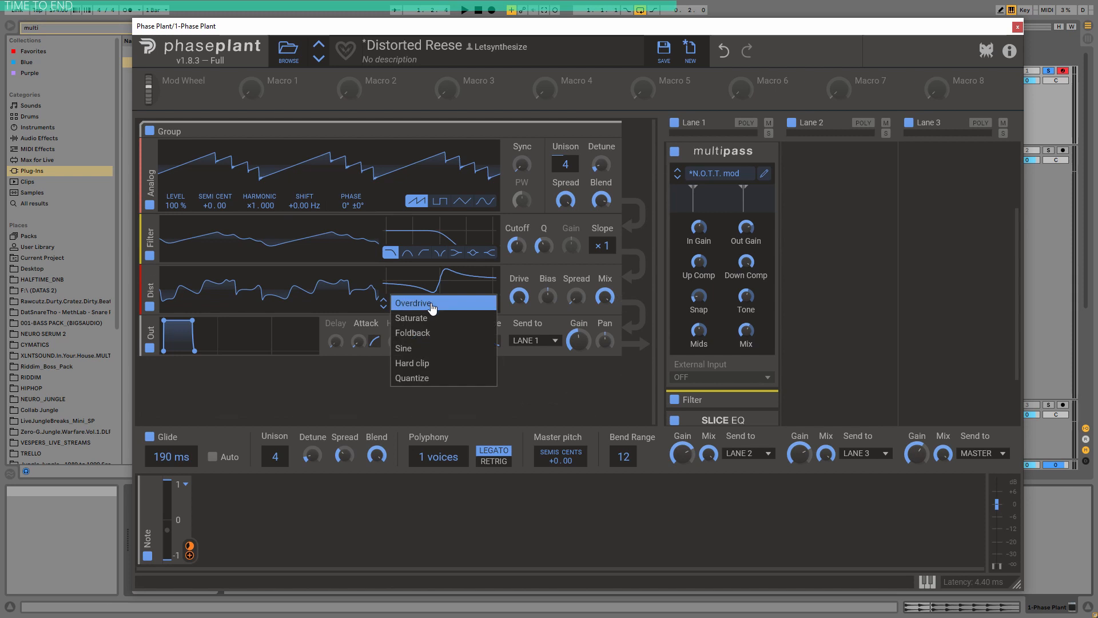
pyautogui.click(520, 273)
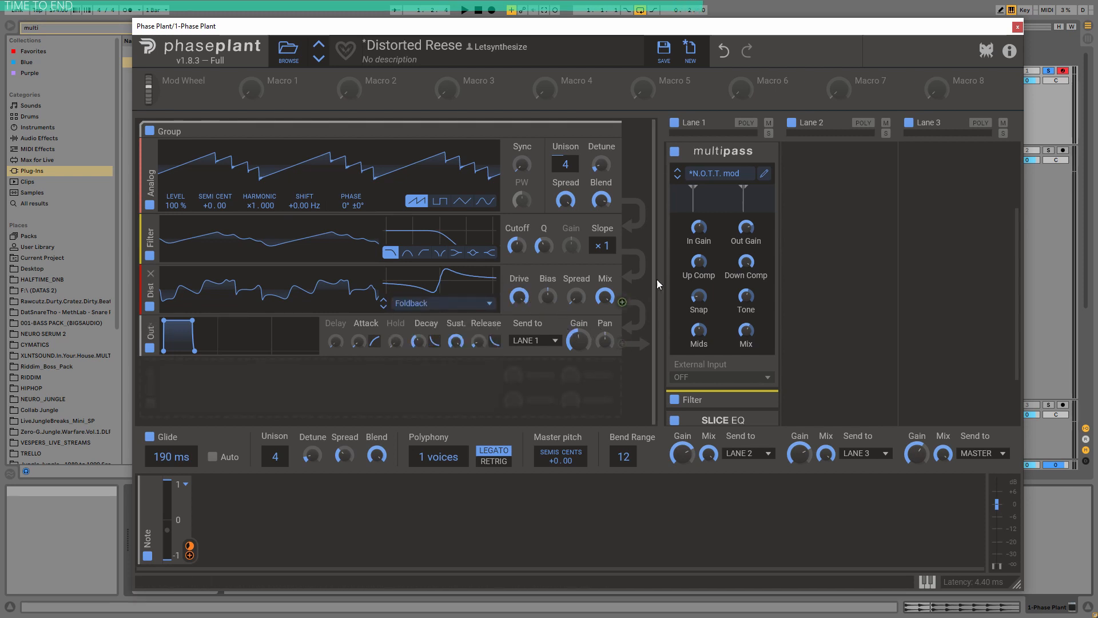
# - Expand the Distortion, Flanger and Ensemble effects in Lane 1 to view their settings
pyautogui.scroll(3, 708, 150)
pyautogui.click(761, 156)
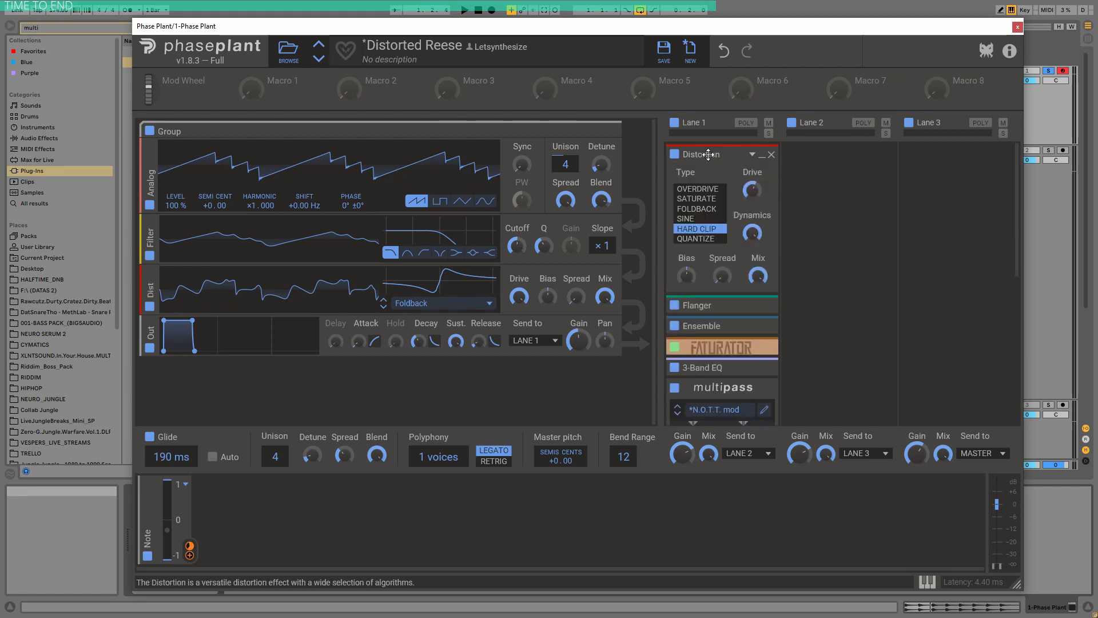
pyautogui.click(761, 305)
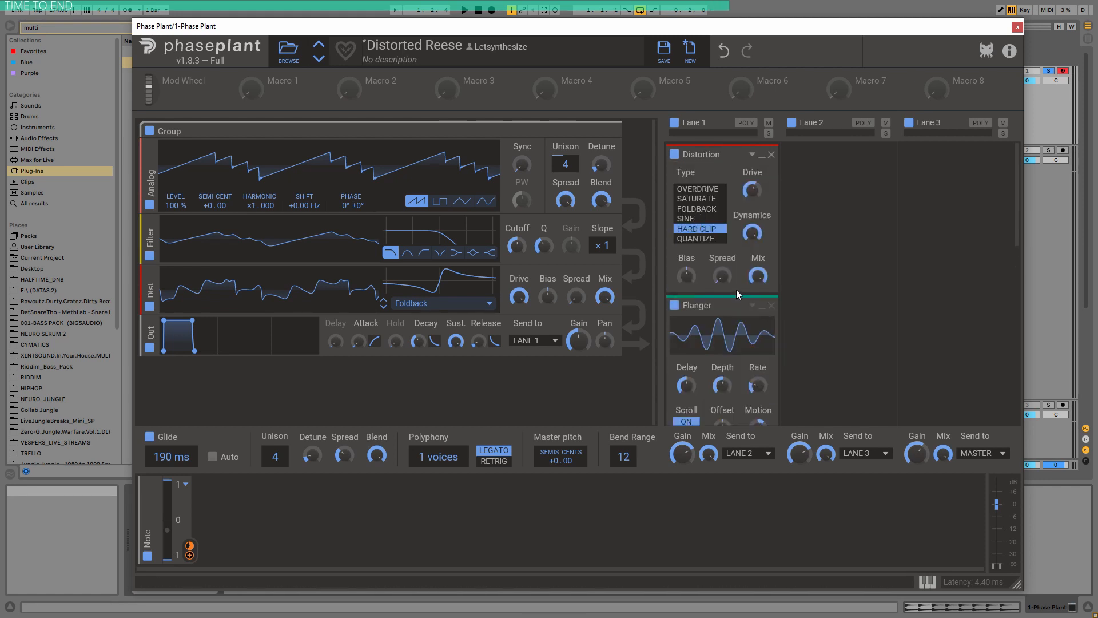
pyautogui.click(761, 320)
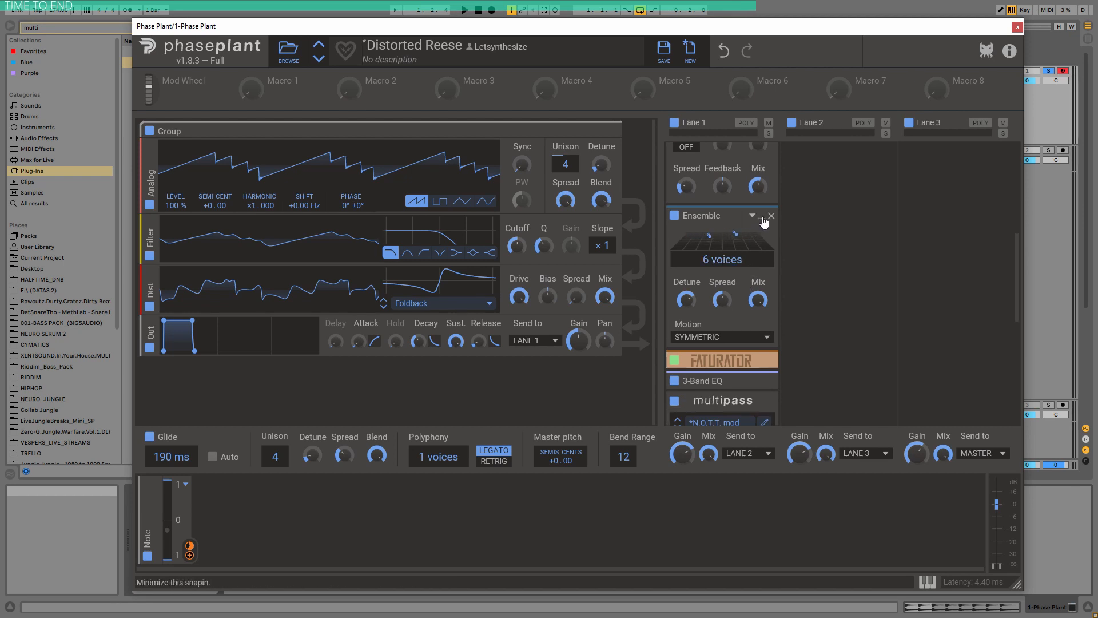
# - Expand Faturator and 3-Band EQ in Lane 1 to view their settings
pyautogui.scroll(-2, 746, 343)
pyautogui.click(761, 293)
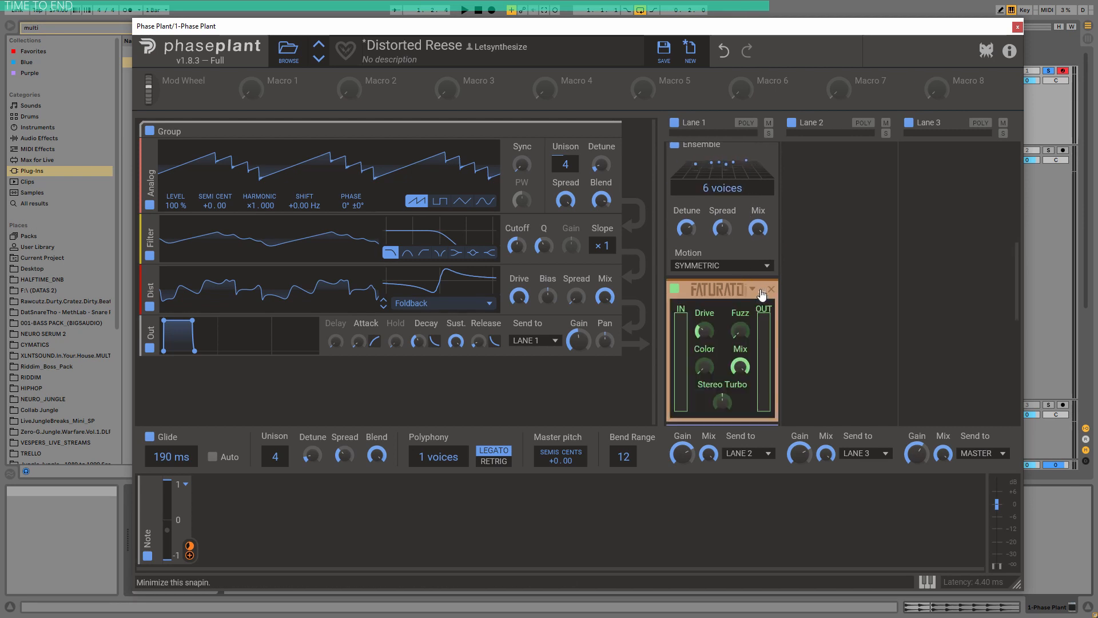
pyautogui.scroll(-1, 726, 269)
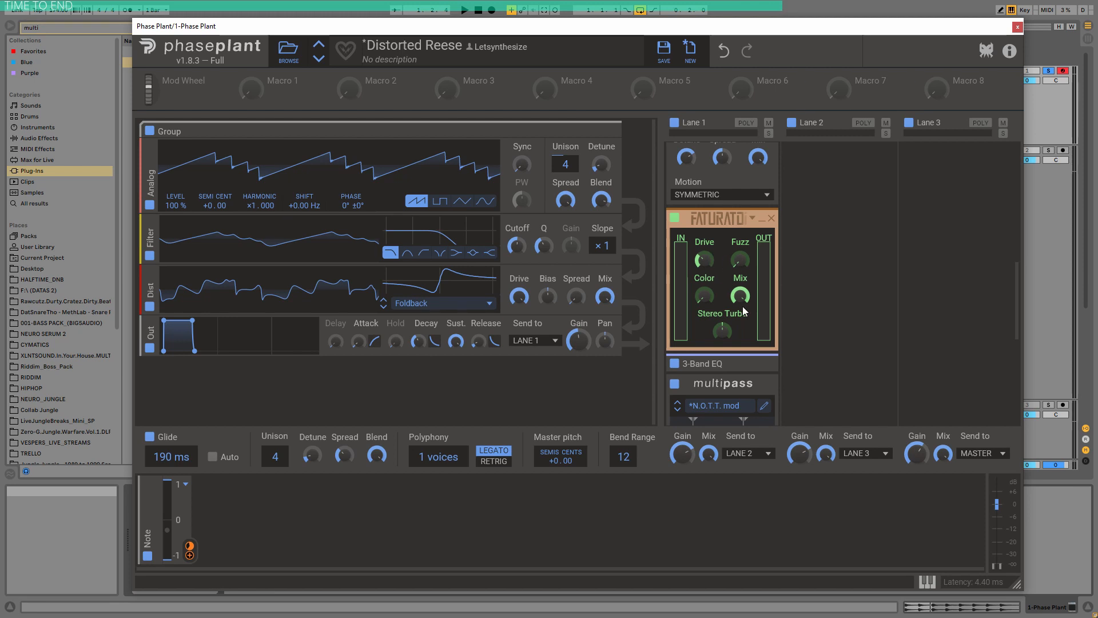
pyautogui.scroll(-2, 742, 304)
pyautogui.click(760, 294)
pyautogui.scroll(-2, 757, 286)
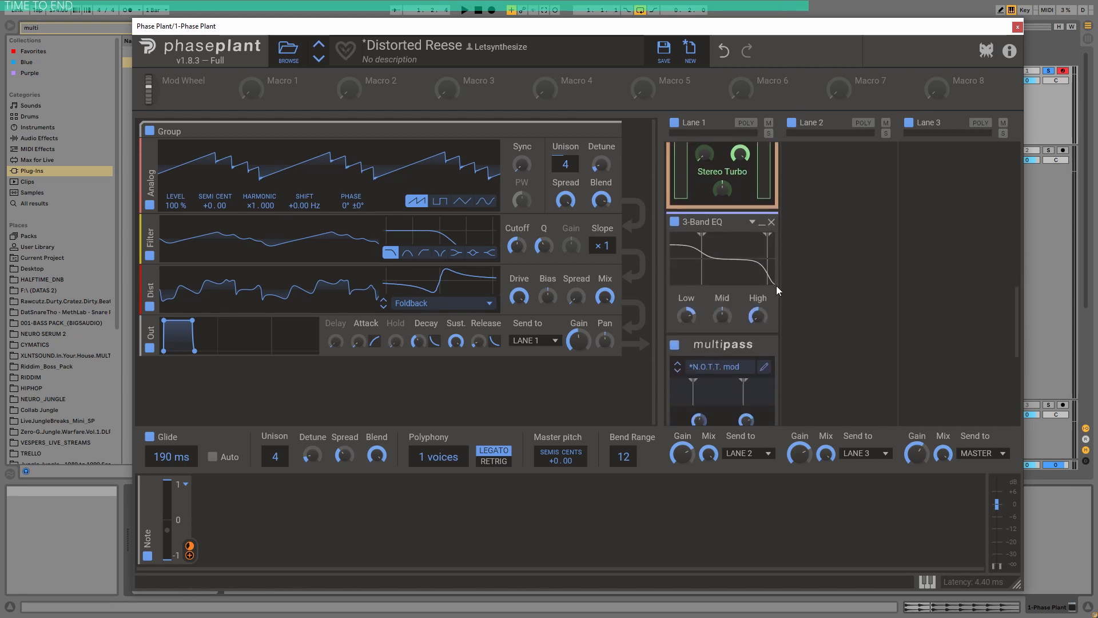
# - Expand the Filter after Multipass in Lane 1 and check its low-pass shape and ×4 slope
pyautogui.scroll(-7, 757, 283)
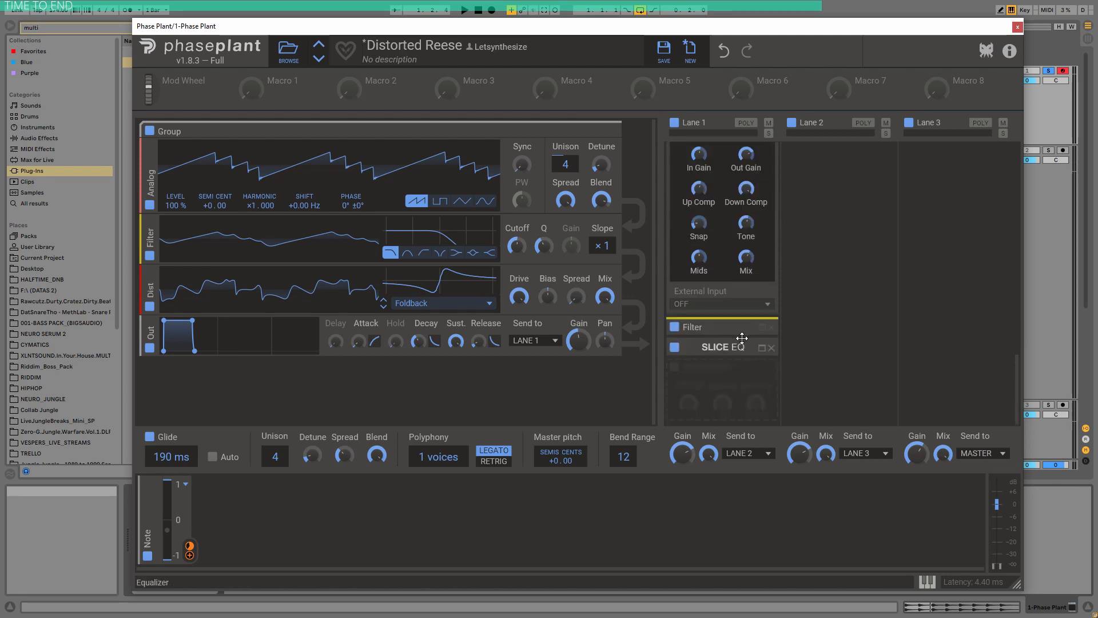
pyautogui.click(763, 332)
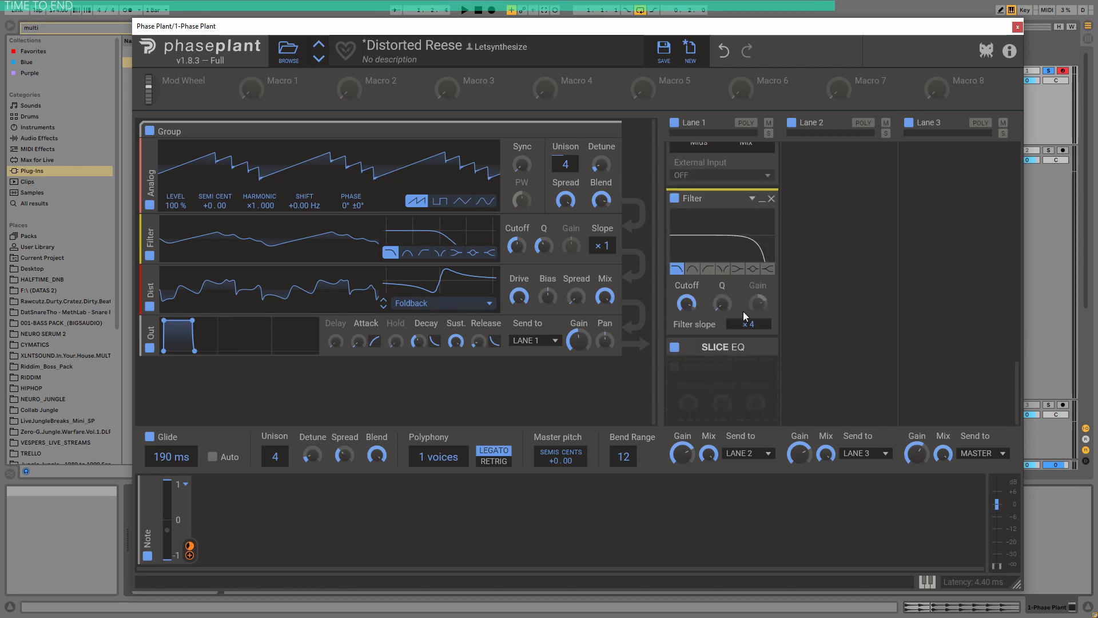
pyautogui.moveTo(752, 325)
pyautogui.mouseDown()
pyautogui.moveTo(752, 314)
pyautogui.moveTo(752, 338)
pyautogui.mouseUp()
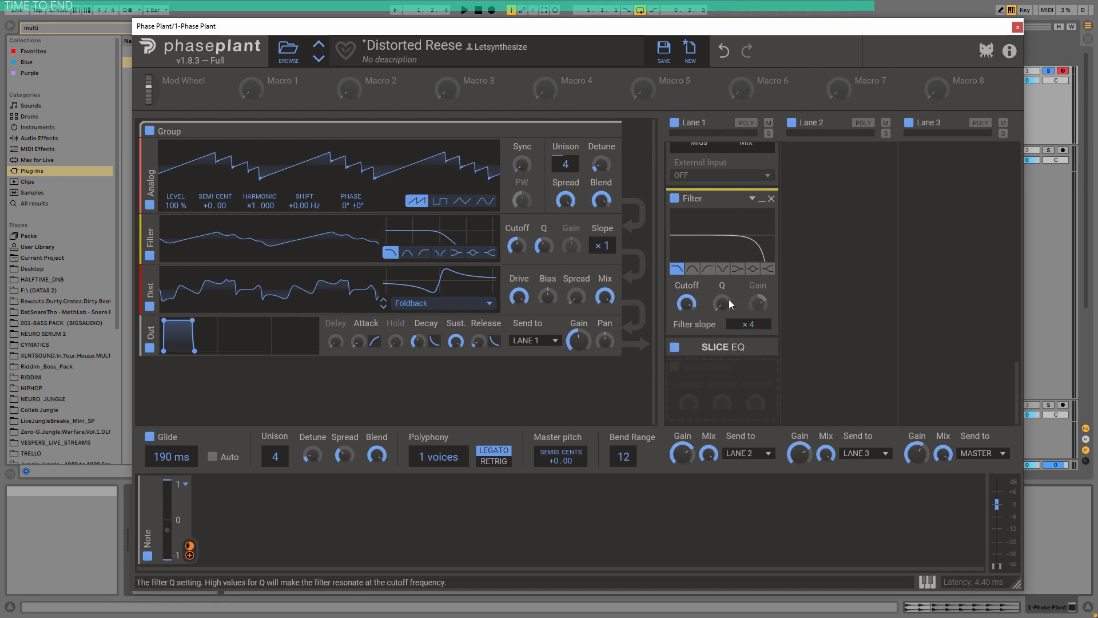
# - Expand Slice EQ in Lane 1, examine its curve in the full editor, and close the editor
pyautogui.click(761, 346)
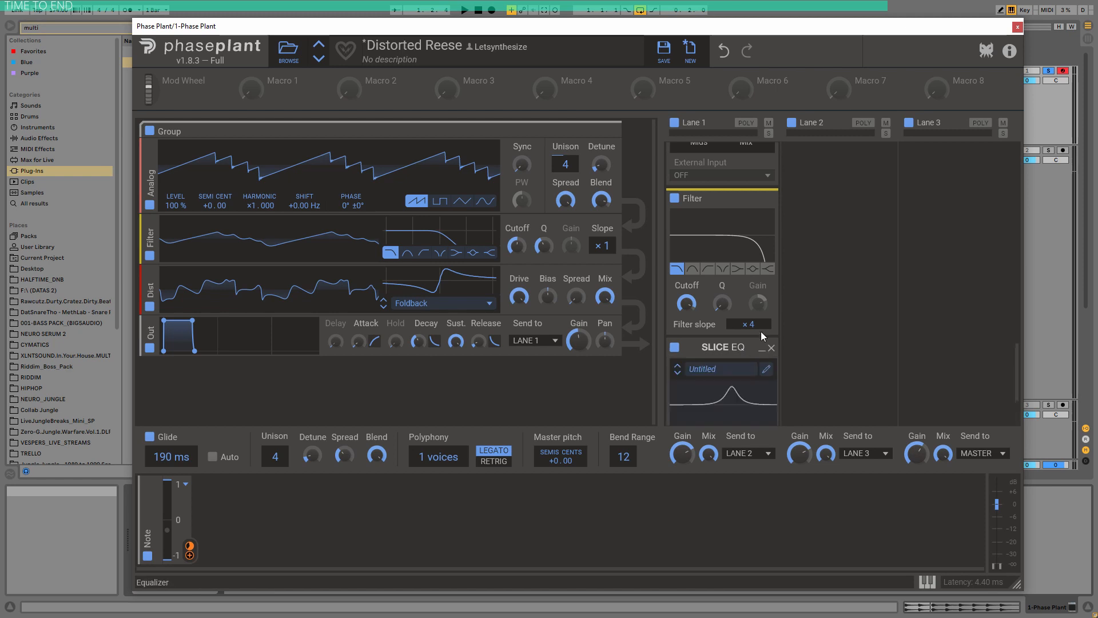
pyautogui.click(767, 253)
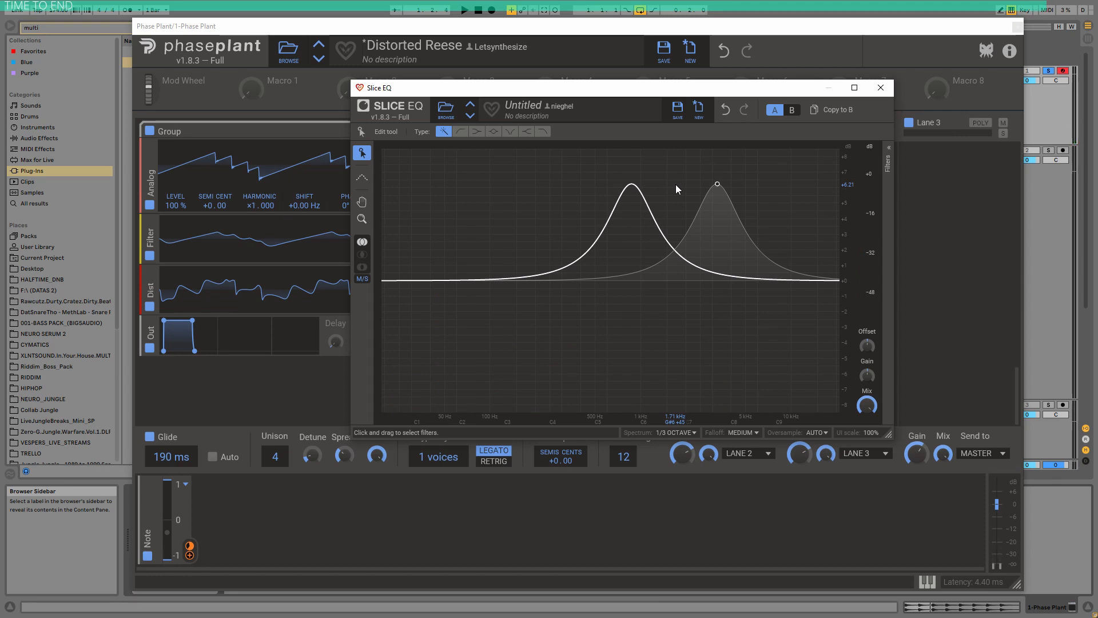
pyautogui.click(880, 88)
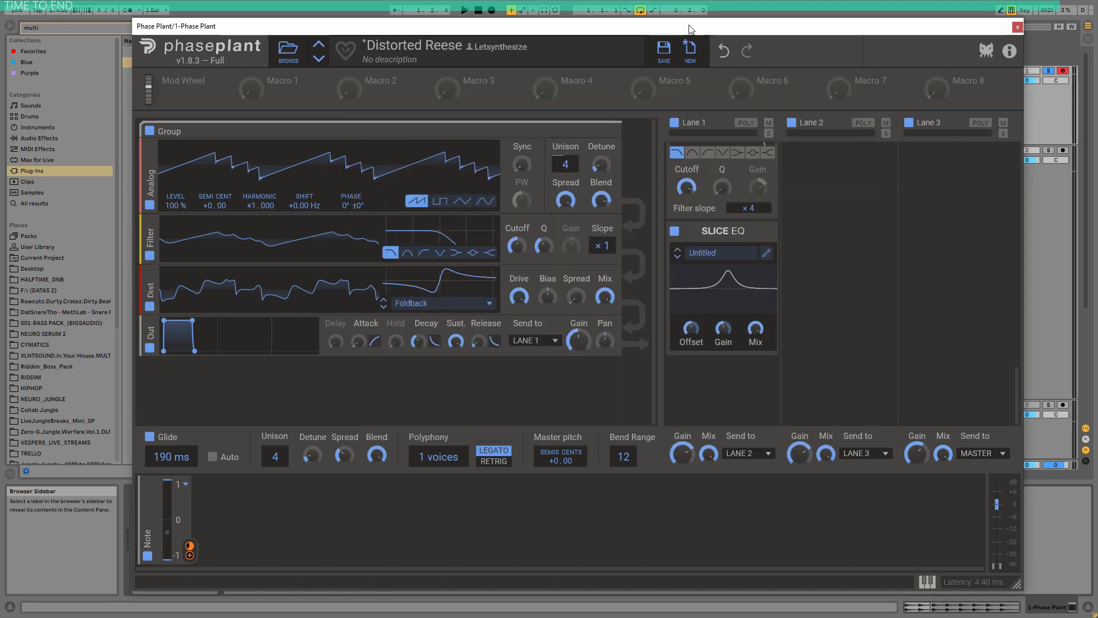